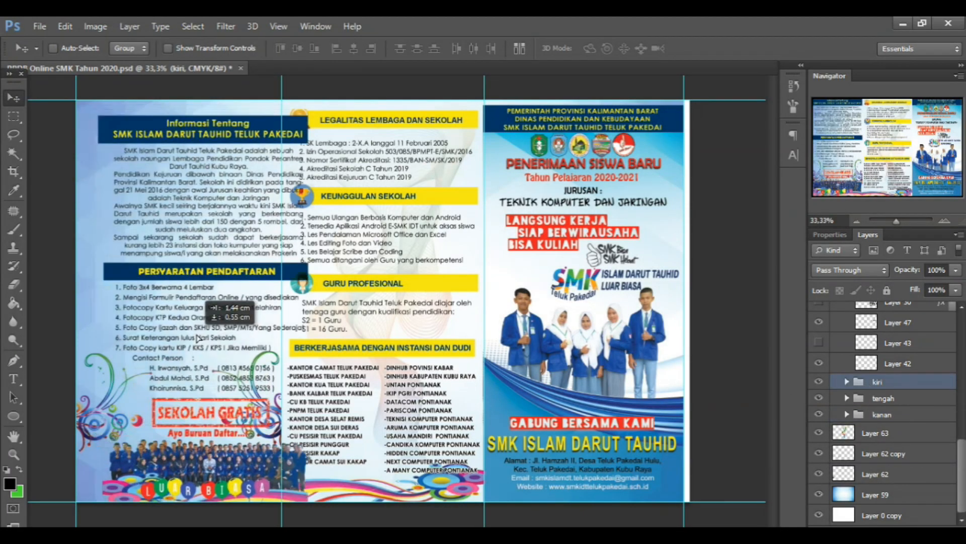
pyautogui.click(847, 398)
pyautogui.click(819, 397)
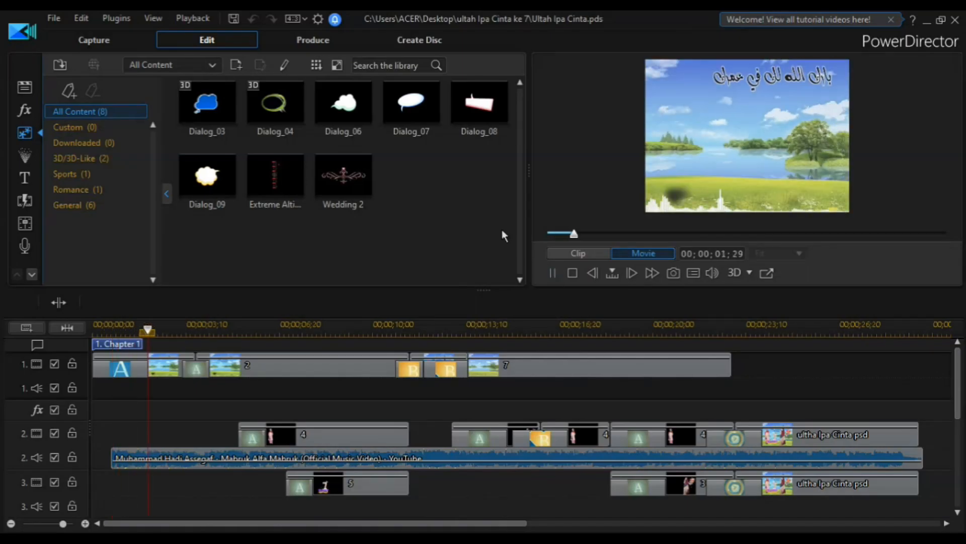
pyautogui.click(24, 201)
pyautogui.click(24, 178)
pyautogui.click(552, 272)
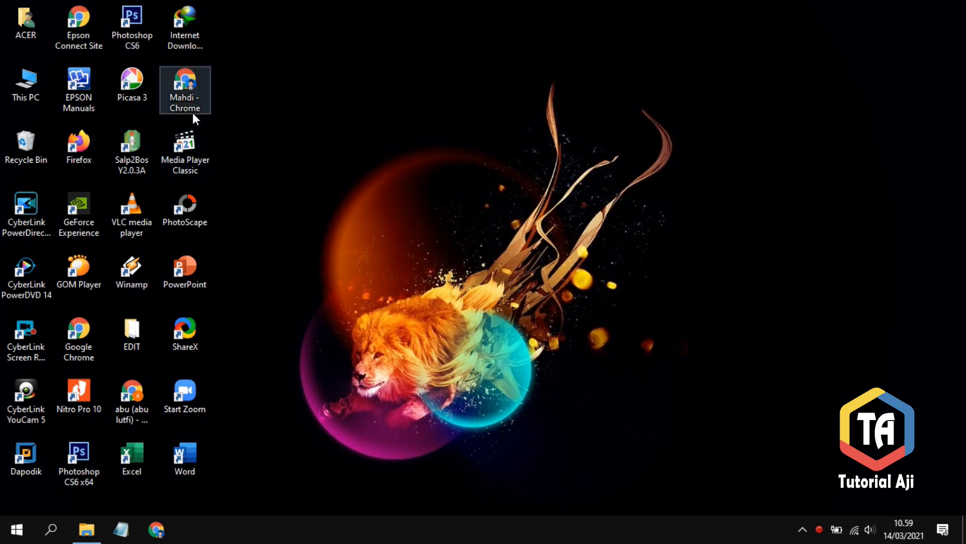
# - Launch Photoshop CS6 and start a new document with the Custom preset
pyautogui.doubleClick(140, 17)
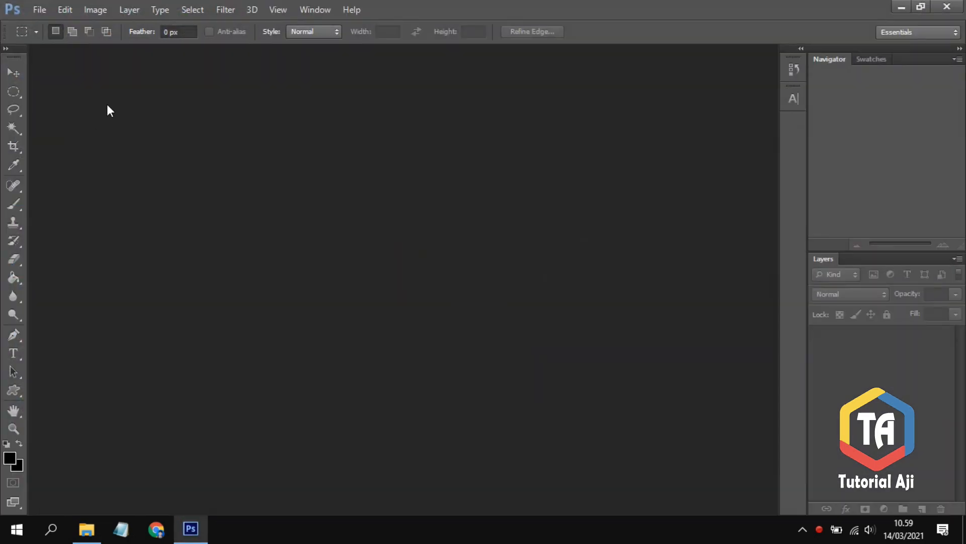
pyautogui.click(40, 15)
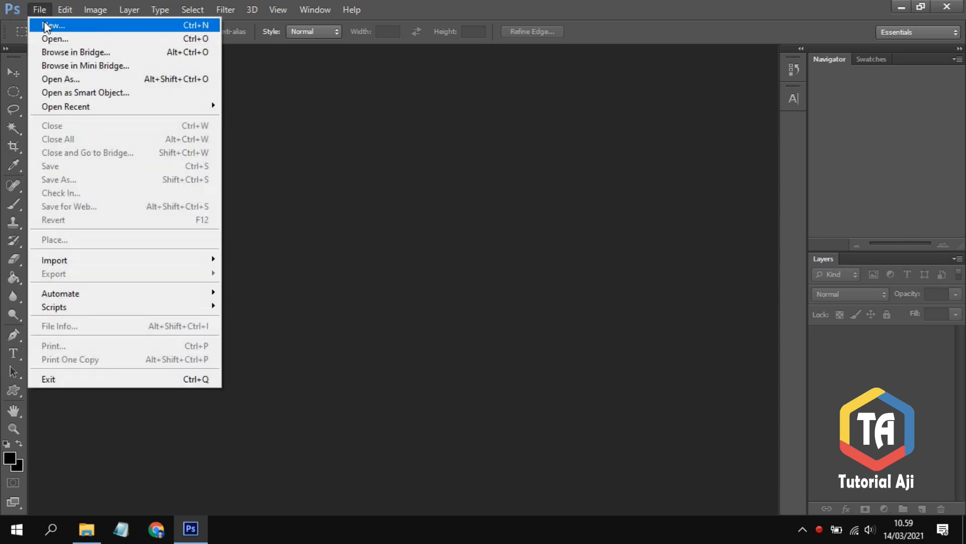
pyautogui.click(47, 26)
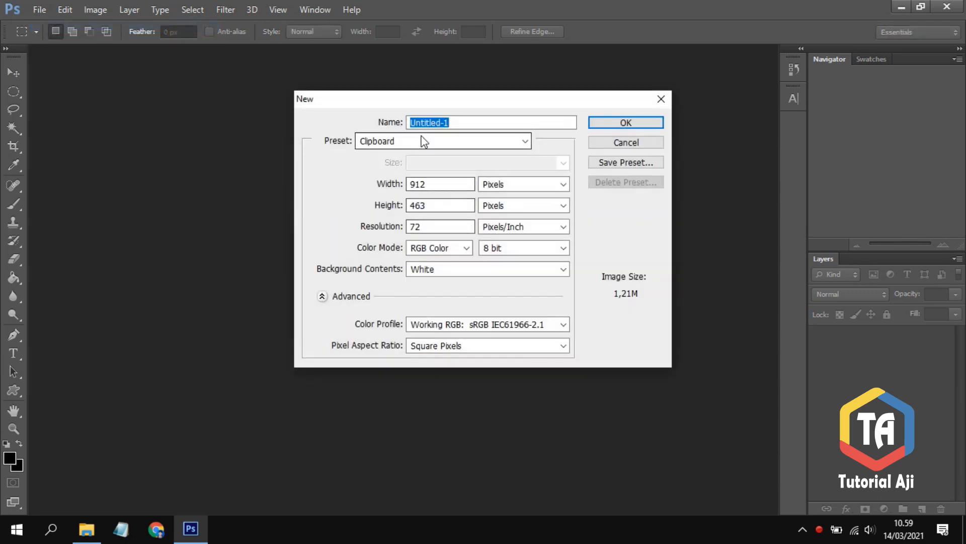
pyautogui.click(425, 141)
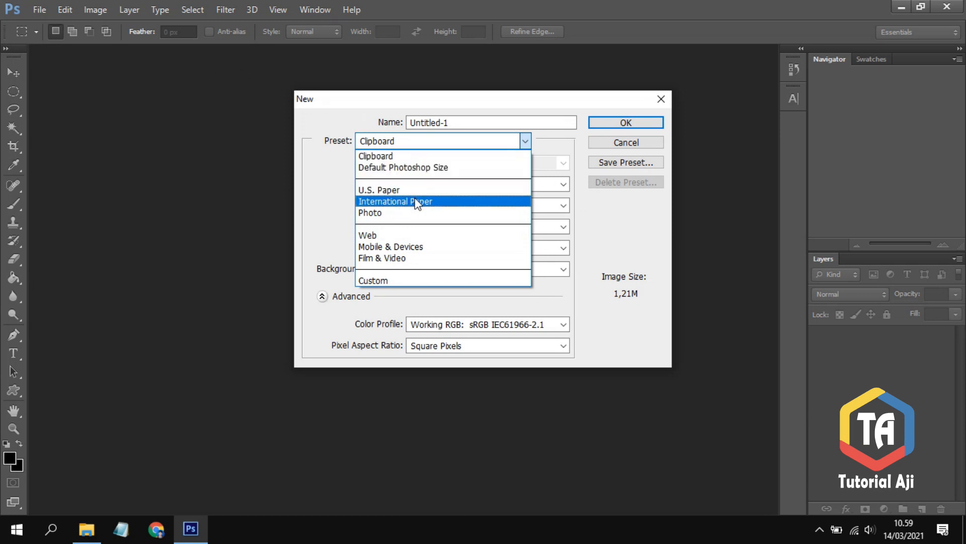
pyautogui.click(406, 281)
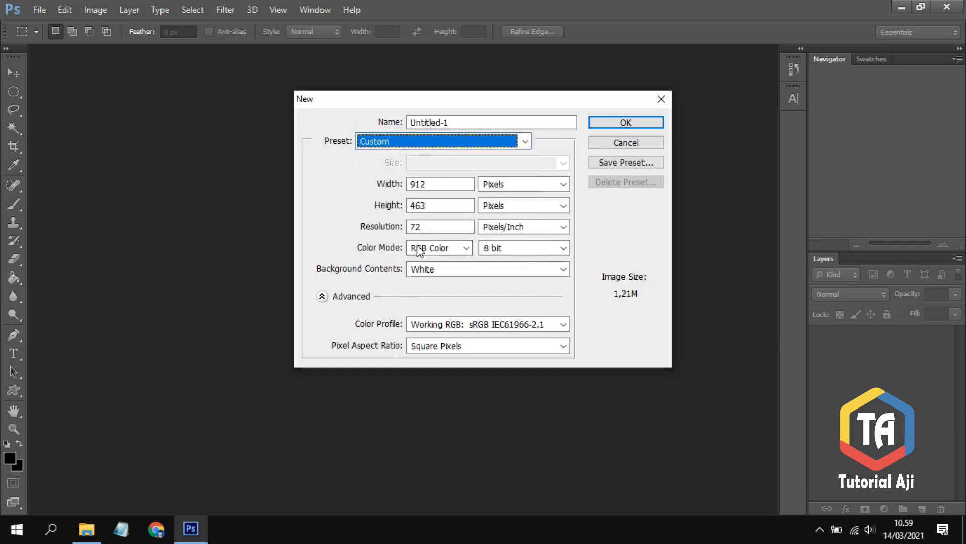
# - Set the new document to 20 by 20 centimeters at 300 pixels/inch and create it
pyautogui.click(507, 184)
pyautogui.click(505, 221)
pyautogui.doubleClick(416, 184)
pyautogui.write('20')
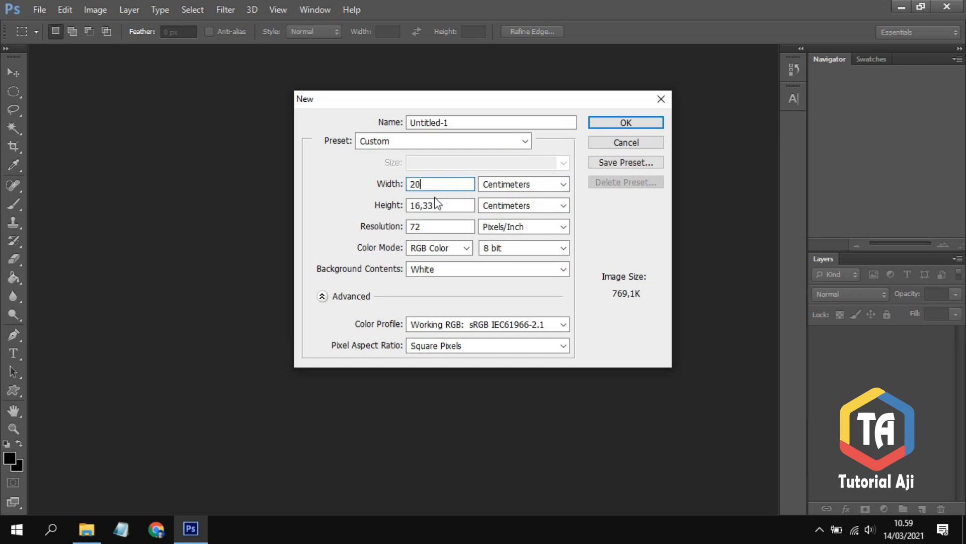
pyautogui.moveTo(442, 207); pyautogui.dragTo(400, 206)
pyautogui.write('30')
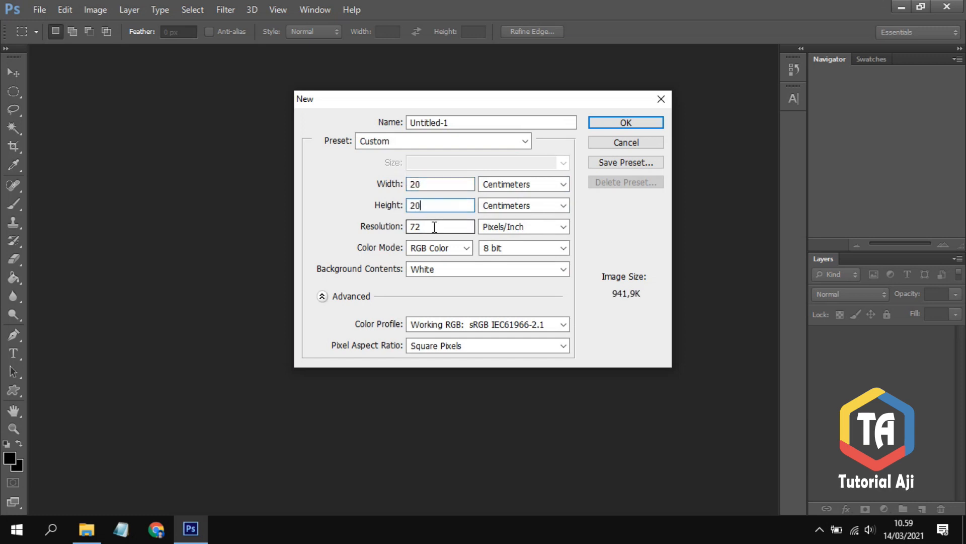
pyautogui.moveTo(434, 227); pyautogui.dragTo(412, 226)
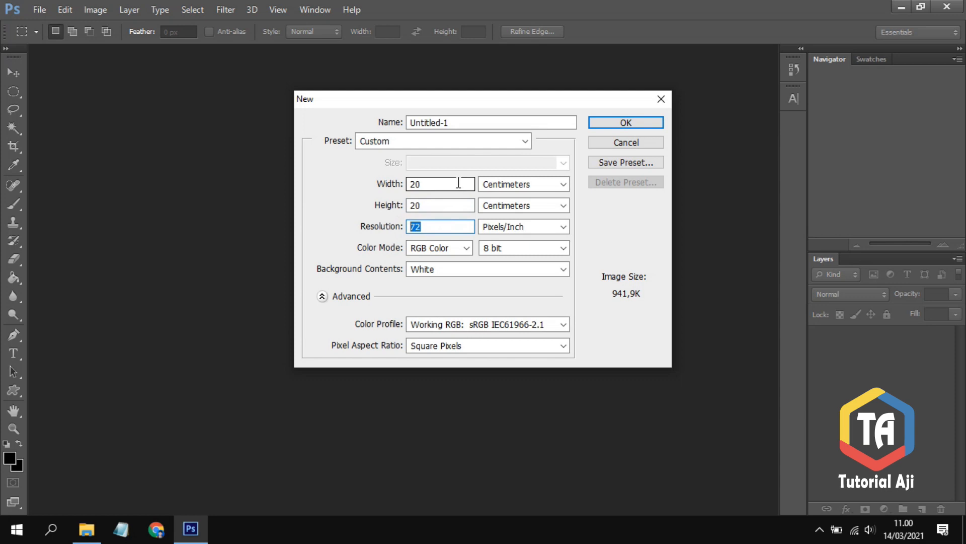
pyautogui.write('300')
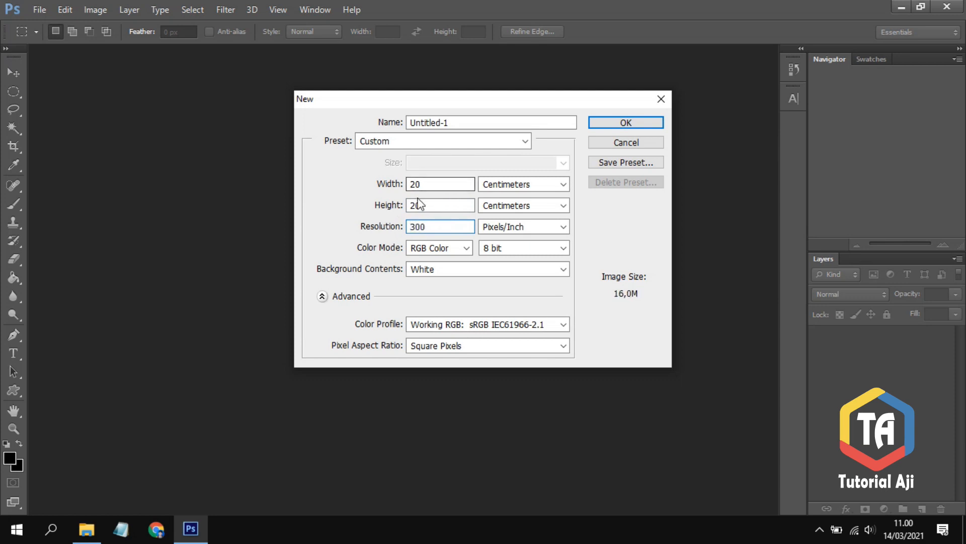
pyautogui.click(612, 125)
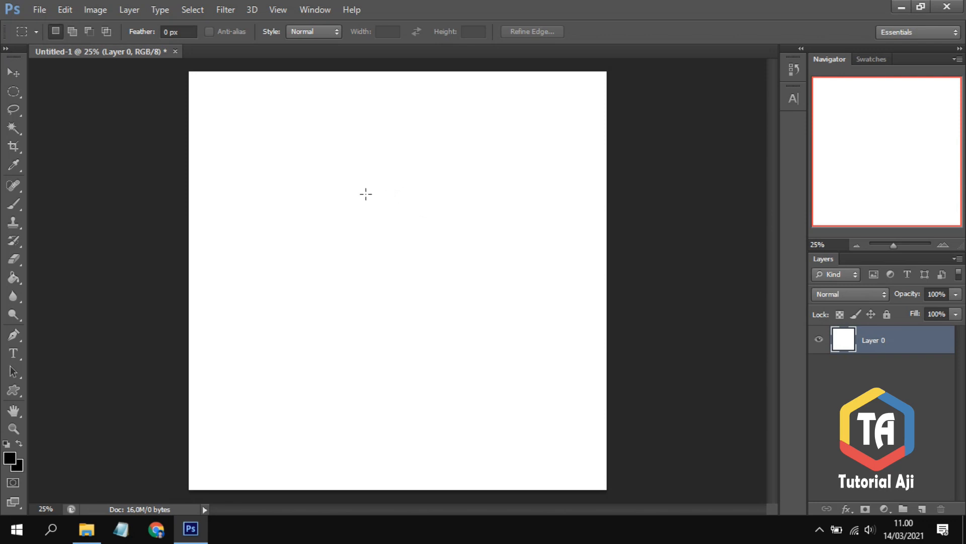
# - Show the grid over the blank canvas
pyautogui.click(279, 11)
pyautogui.moveTo(331, 222)
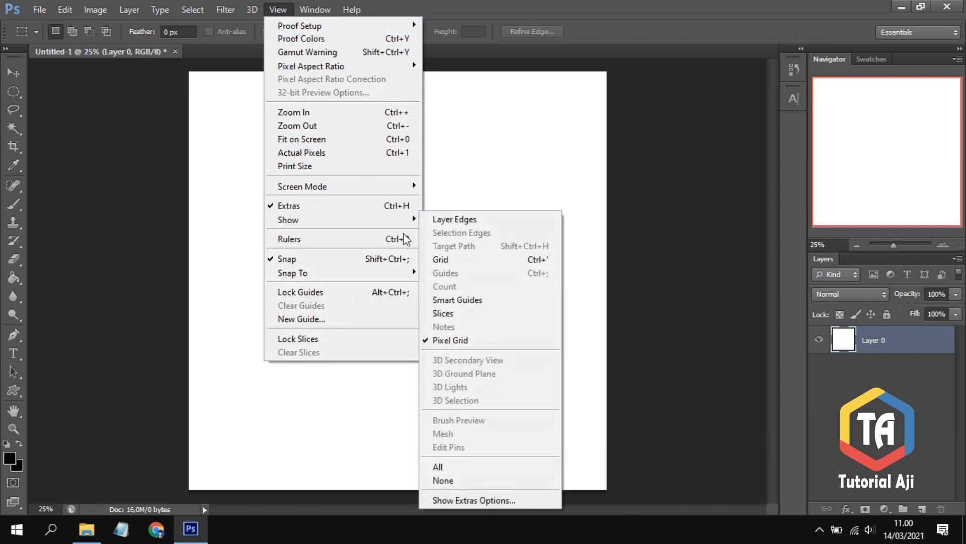
pyautogui.click(485, 259)
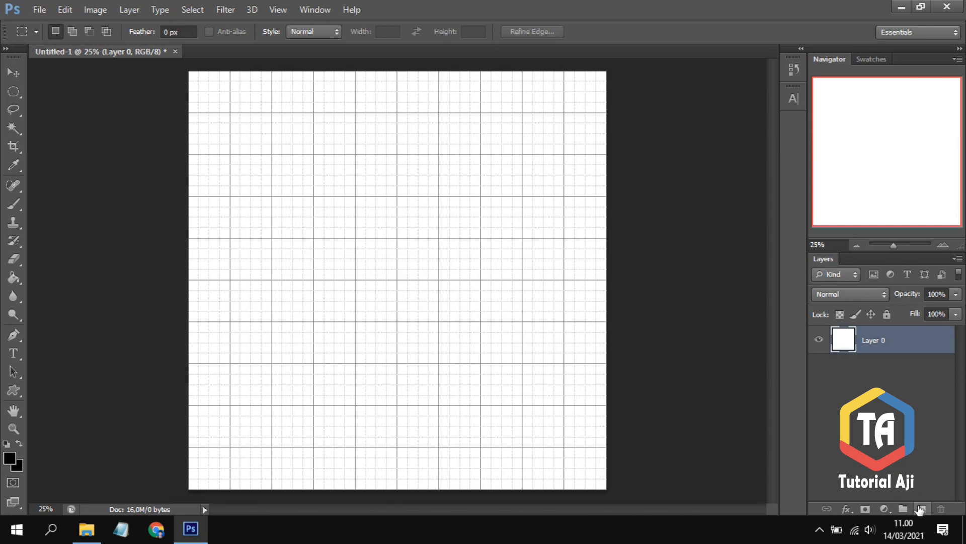
# - Add a new layer and make a circular selection centred on the canvas, spanning eight major grid squares
pyautogui.click(921, 509)
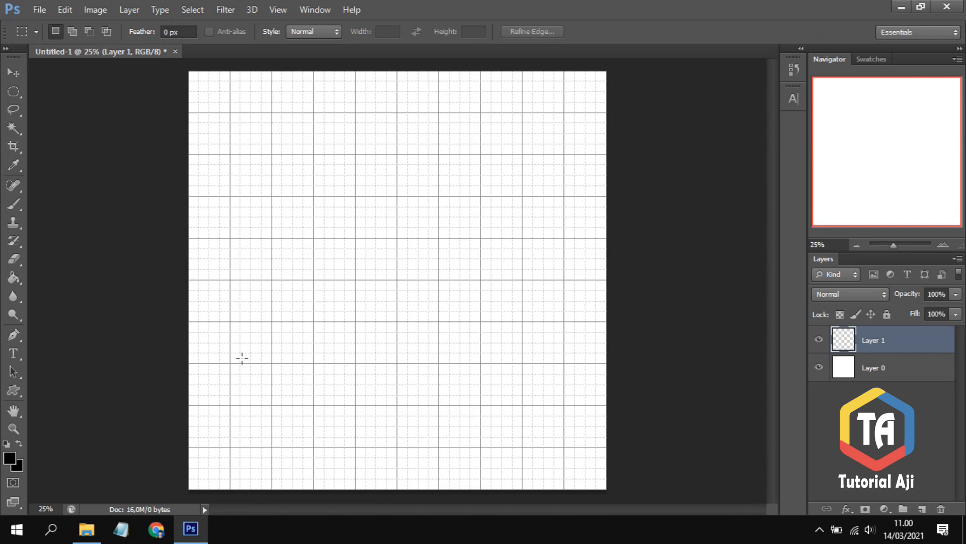
pyautogui.click(14, 94)
pyautogui.moveTo(397, 280); pyautogui.dragTo(566, 448)
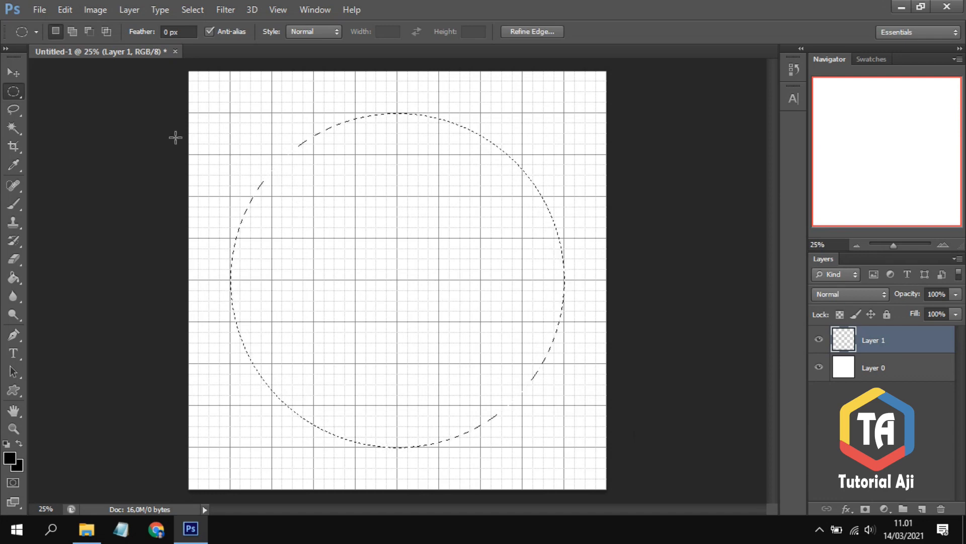
# - Stroke the circular selection with a 10 px black line at the Center location, and deselect it
pyautogui.click(70, 12)
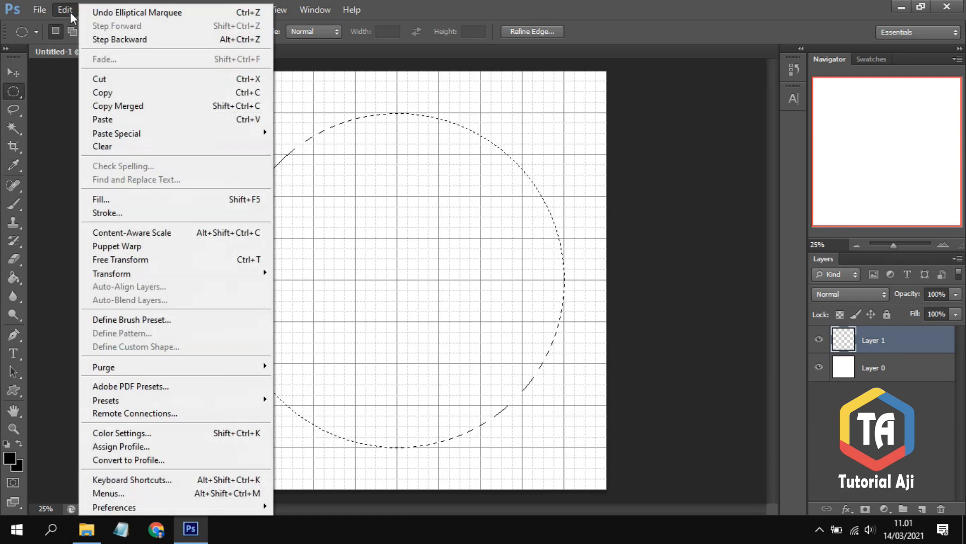
pyautogui.click(126, 215)
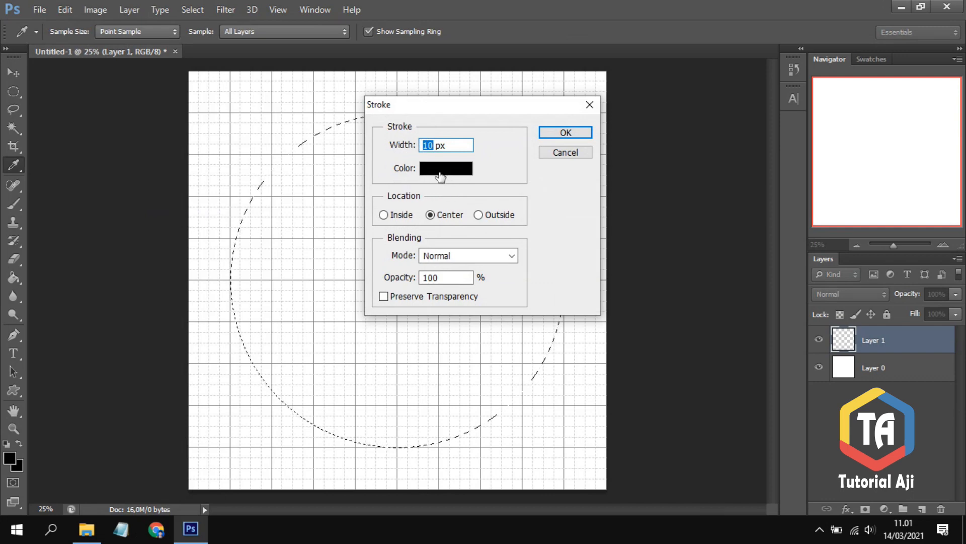
pyautogui.click(556, 139)
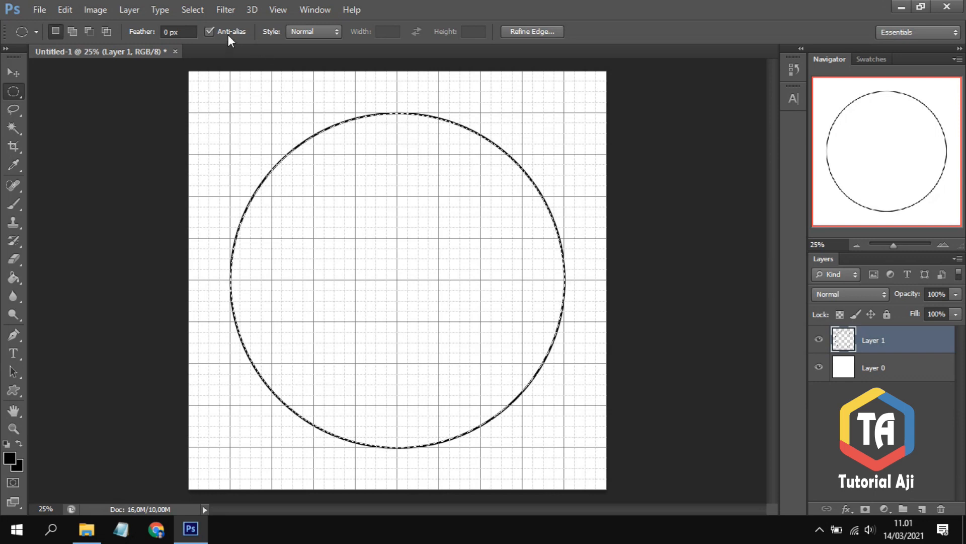
pyautogui.click(194, 11)
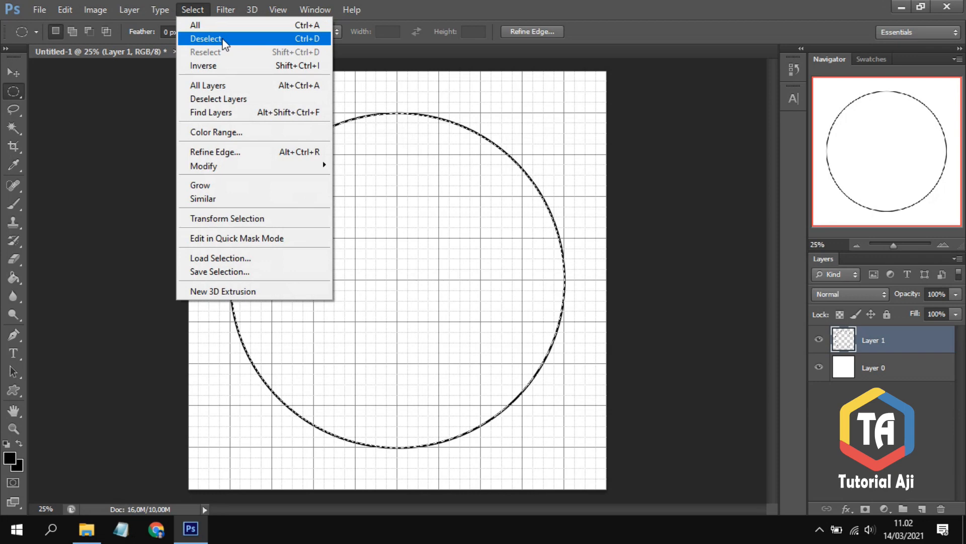
pyautogui.click(224, 43)
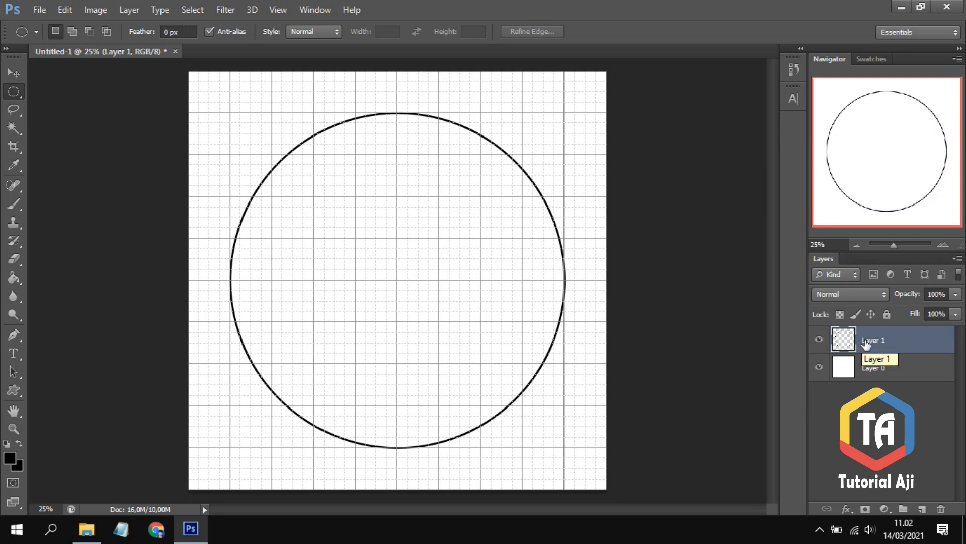
# - Duplicate the circle layer within the same document as Layer 1 copy
pyautogui.rightClick(866, 344)
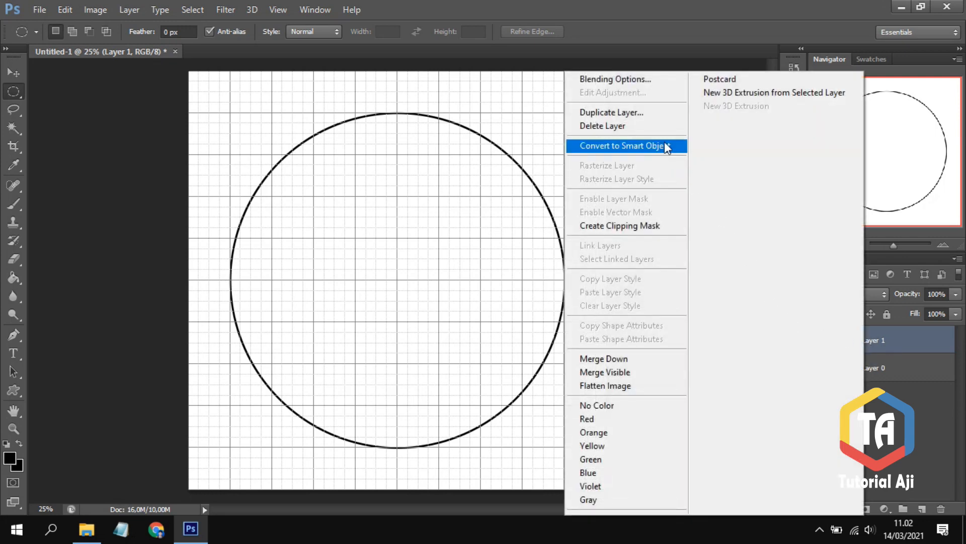
pyautogui.click(635, 113)
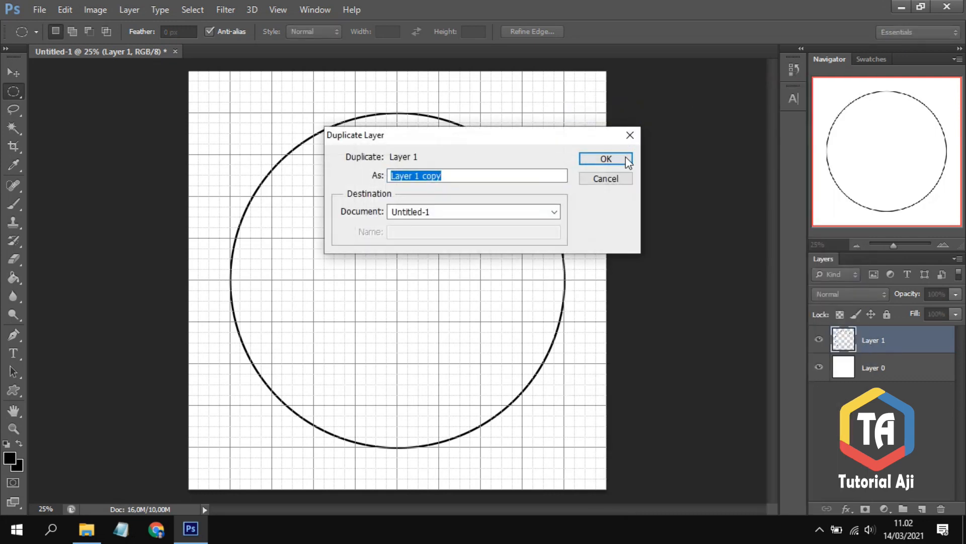
pyautogui.click(618, 160)
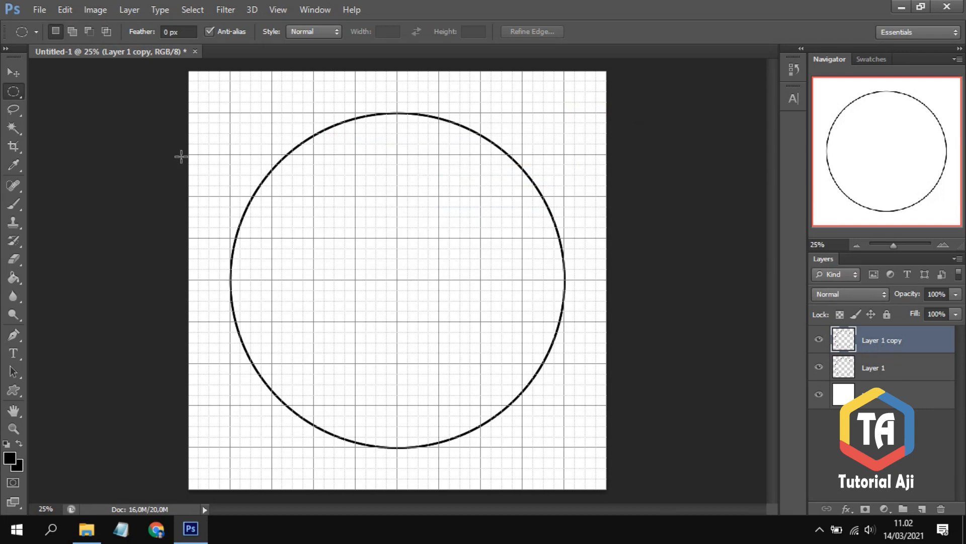
# - Scale the duplicated circle proportionally about its centre to about 71% to form a concentric inner circle
pyautogui.click(68, 9)
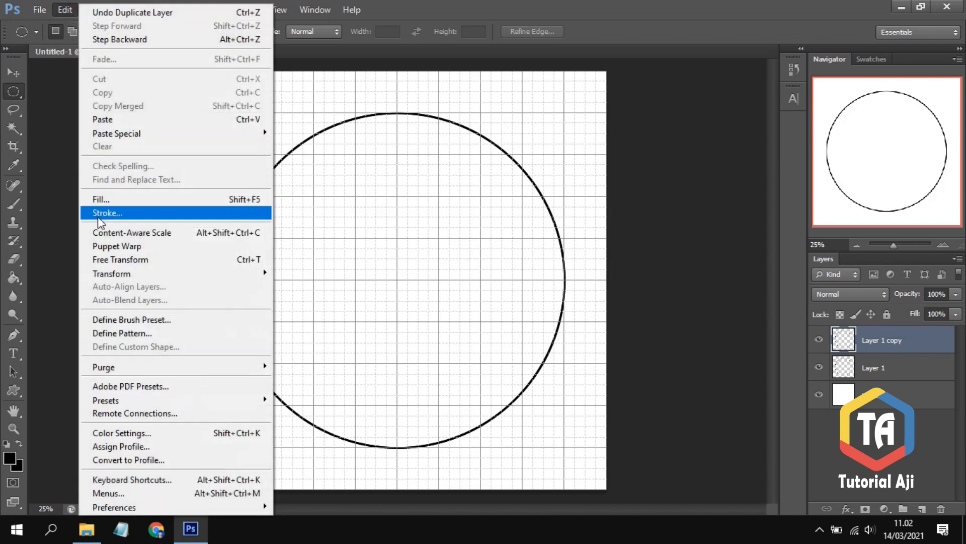
pyautogui.moveTo(128, 274)
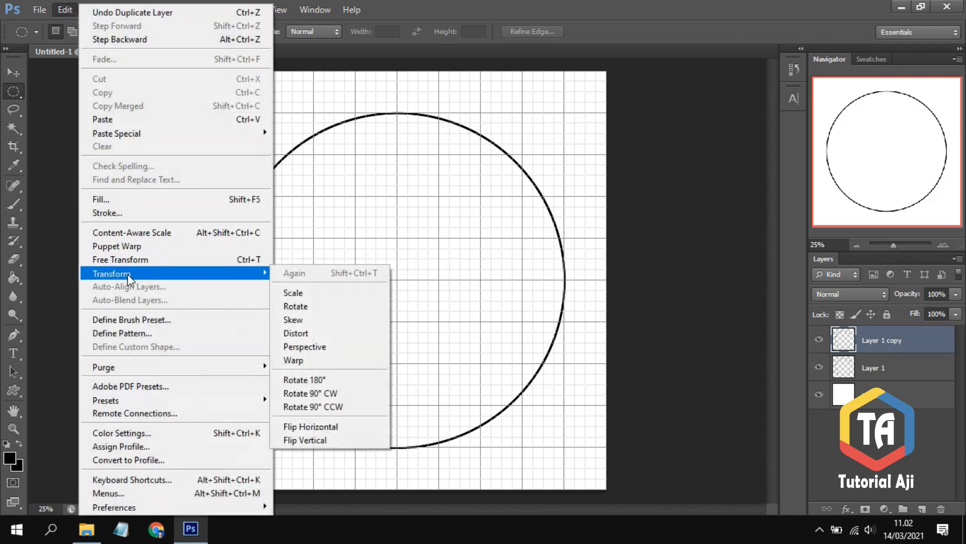
pyautogui.click(301, 294)
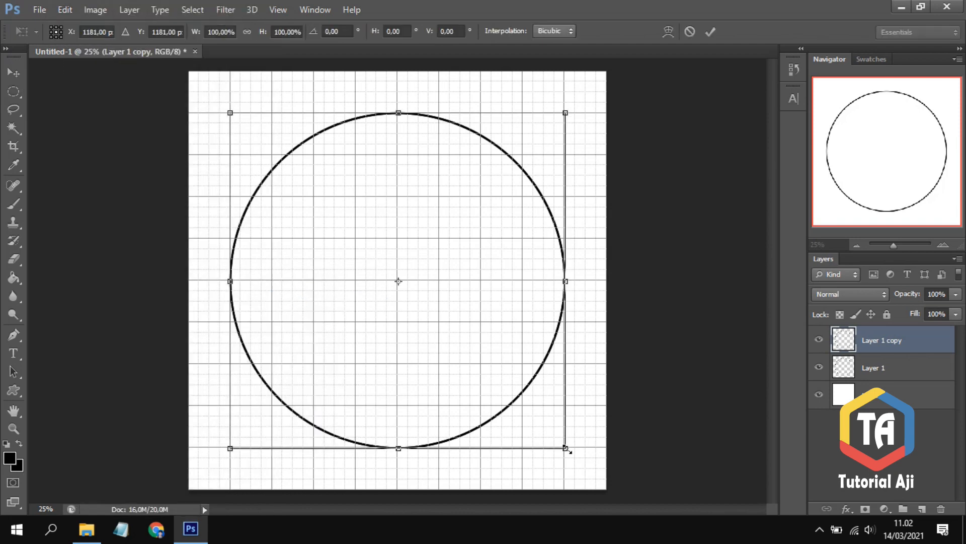
pyautogui.moveTo(565, 448); pyautogui.dragTo(516, 410)
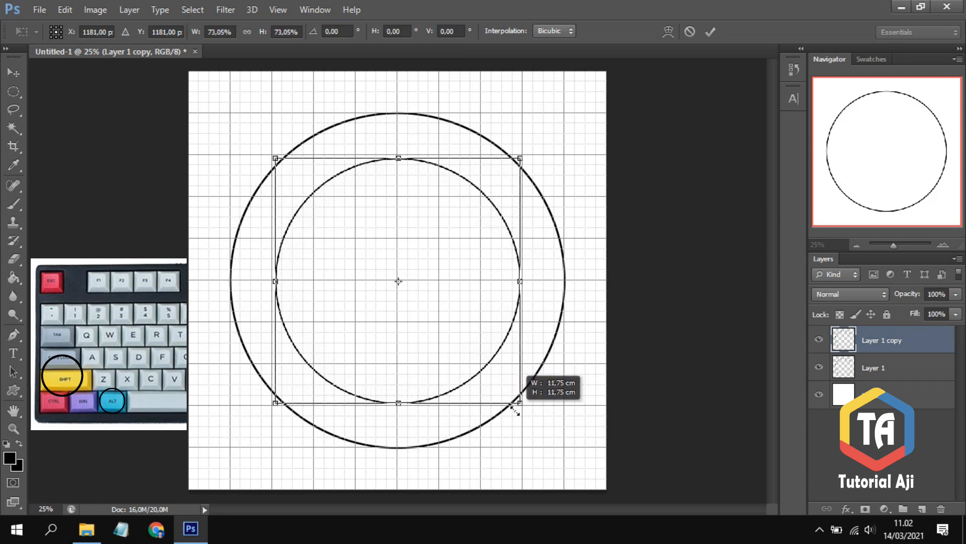
pyautogui.moveTo(515, 411); pyautogui.dragTo(516, 404)
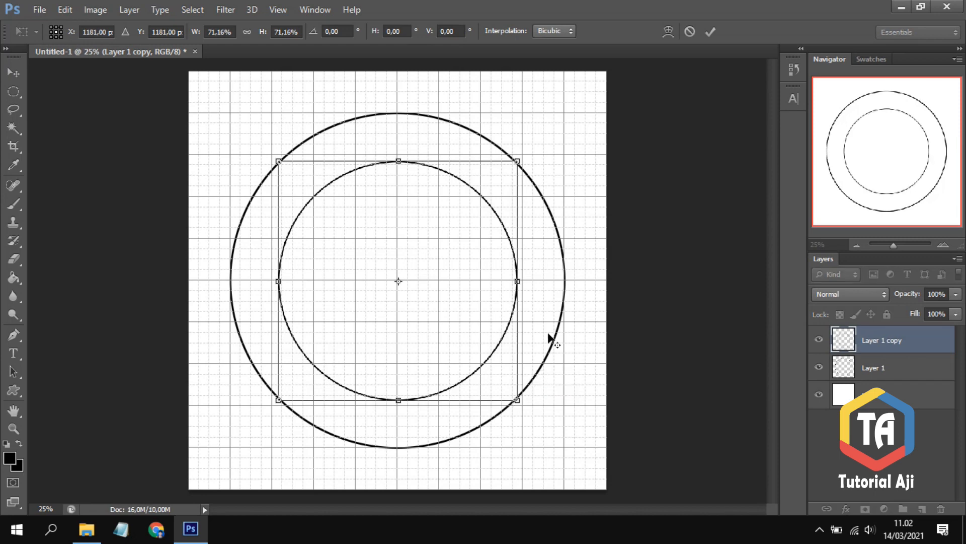
pyautogui.click(709, 33)
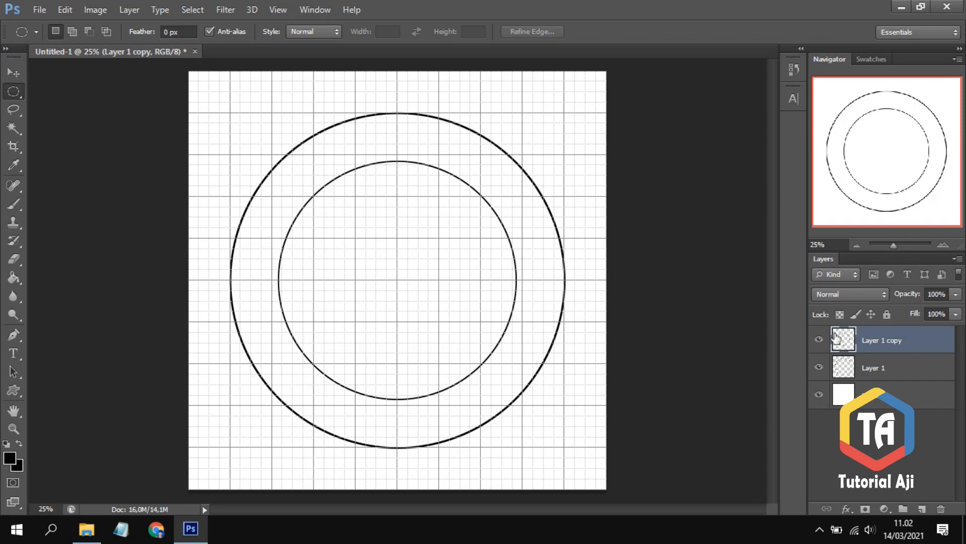
# - Add a new layer and make a rectangular selection across the middle of both circles, about nine major grid squares wide and two tall
pyautogui.click(923, 510)
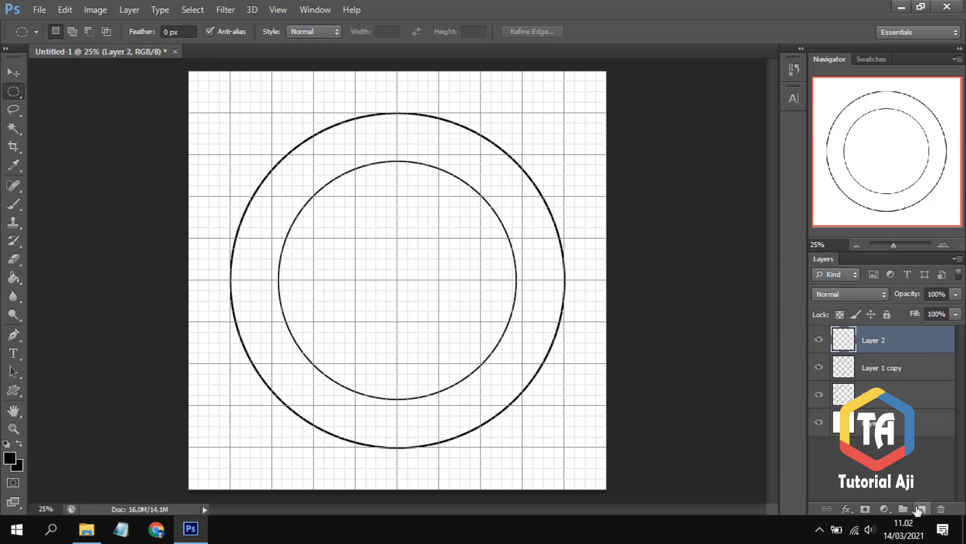
pyautogui.rightClick(16, 90)
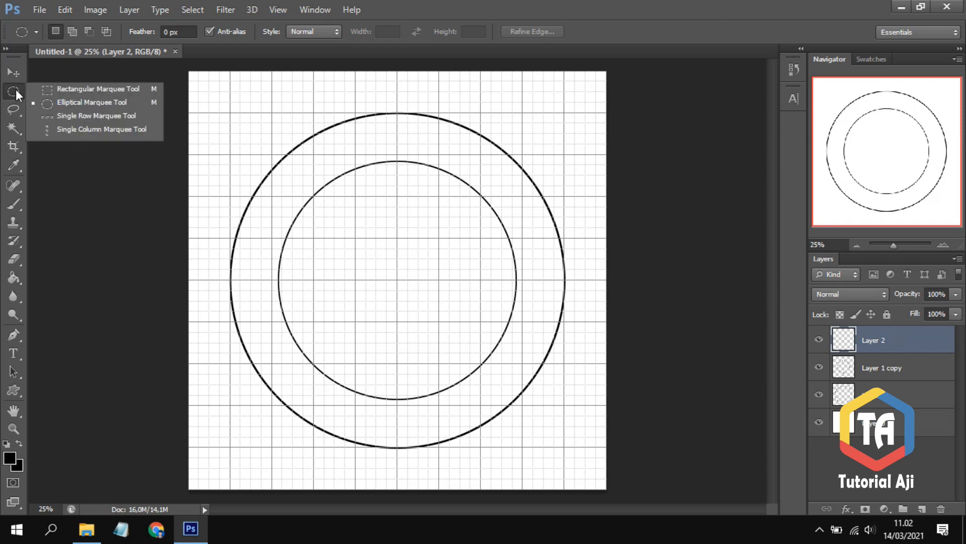
pyautogui.click(126, 89)
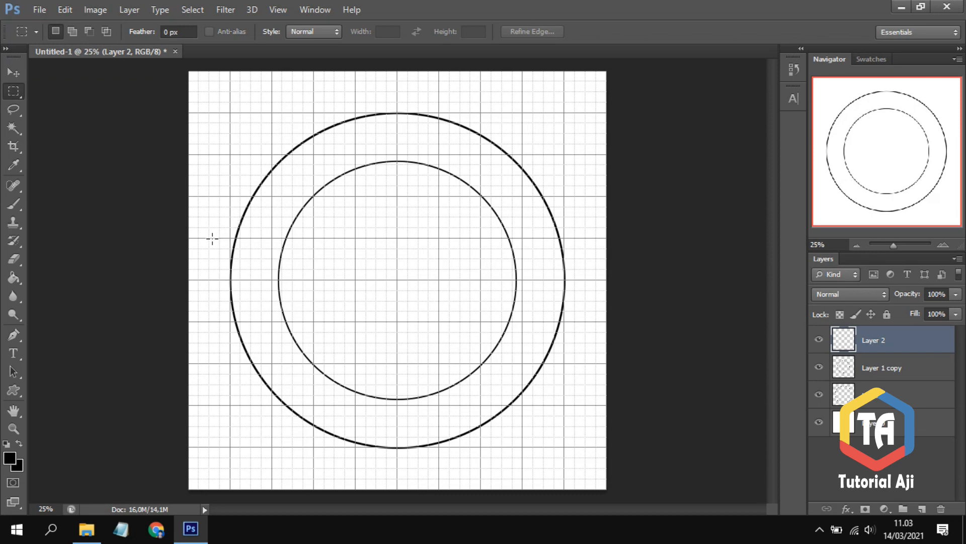
pyautogui.moveTo(209, 237); pyautogui.dragTo(588, 324)
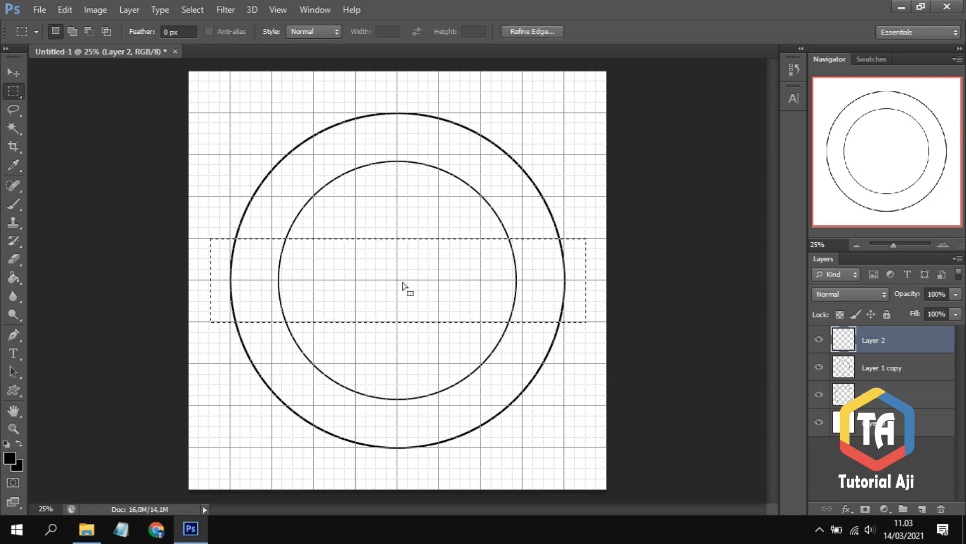
# - Stroke the rectangular selection with a 10 px black line at the Center location, and deselect it
pyautogui.click(67, 9)
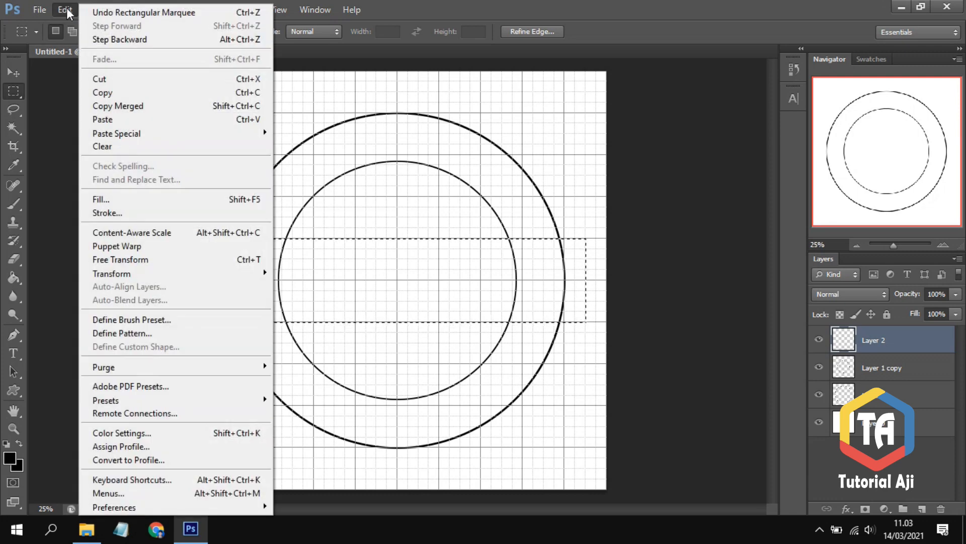
pyautogui.click(140, 213)
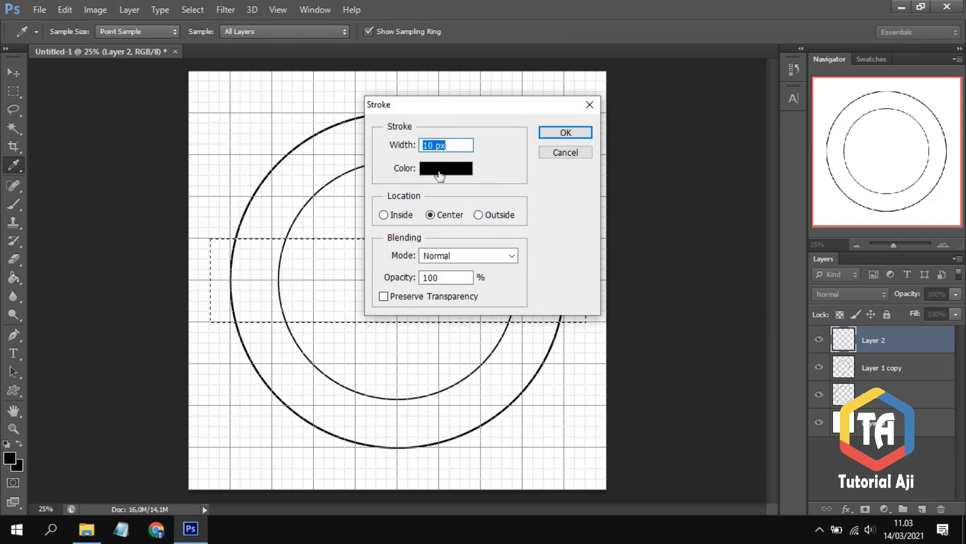
pyautogui.click(566, 132)
pyautogui.press('m')
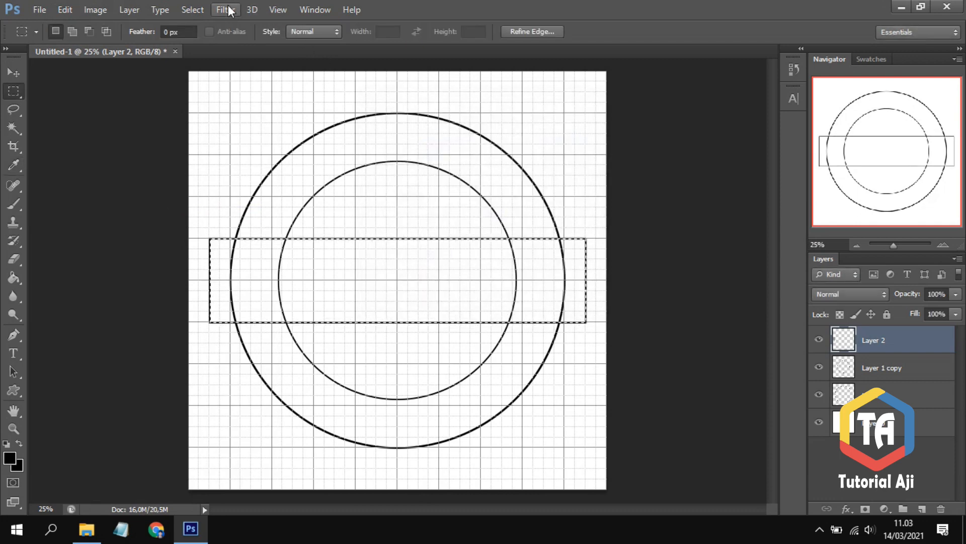
pyautogui.click(192, 10)
pyautogui.click(201, 38)
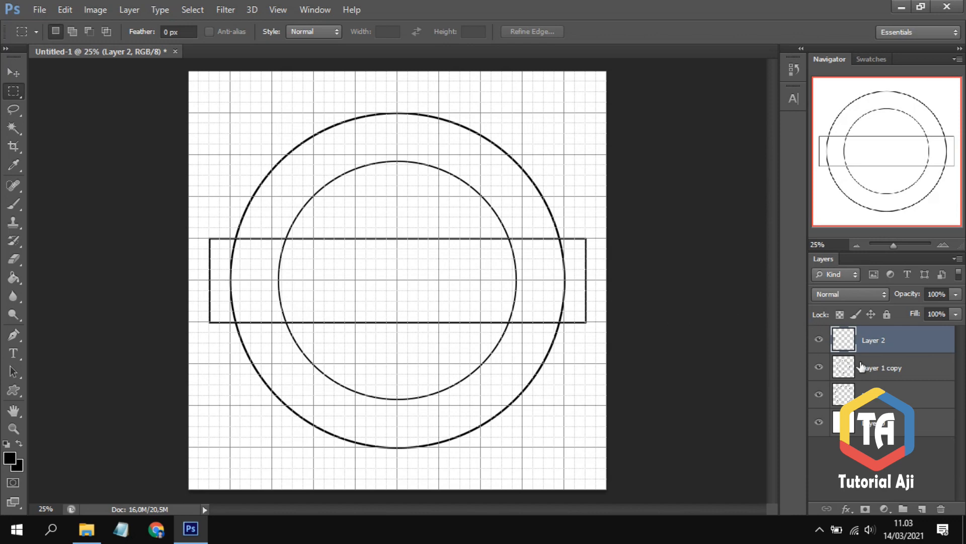
# - On a new layer, make a circular selection from the centre that matches the inner circle, and invert it
pyautogui.click(923, 508)
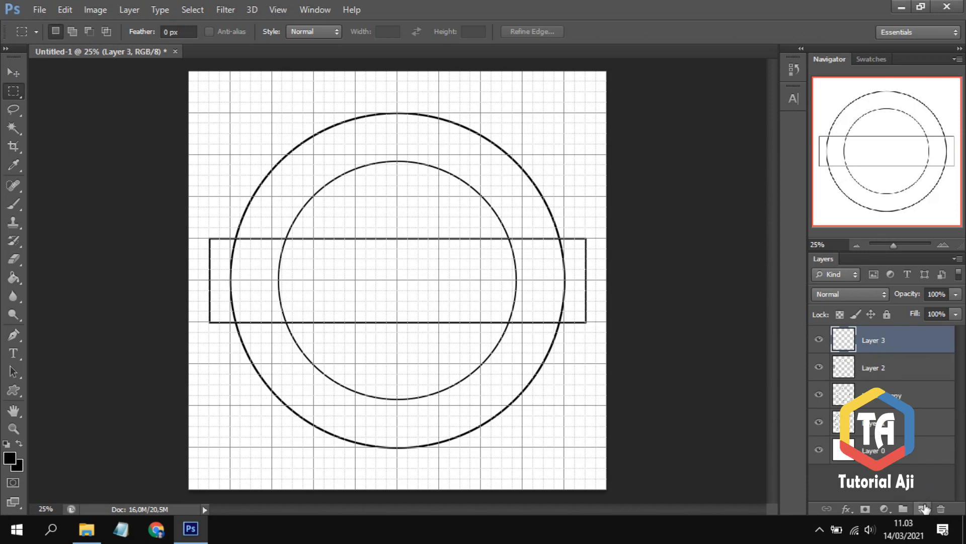
pyautogui.rightClick(19, 98)
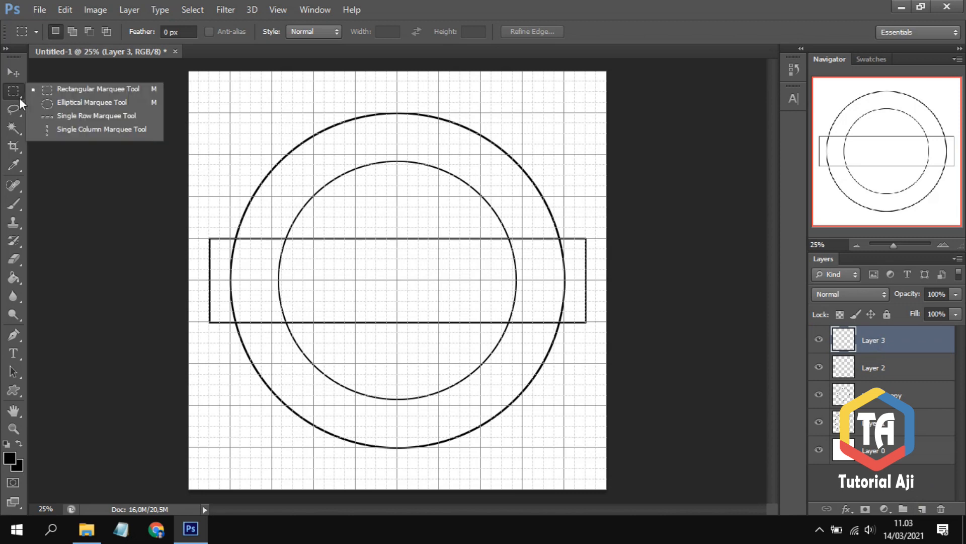
pyautogui.click(77, 100)
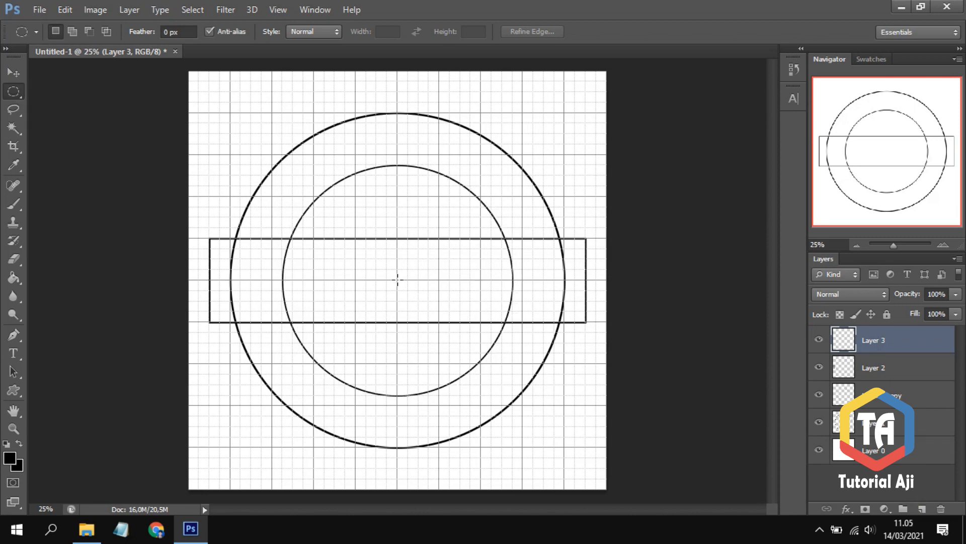
pyautogui.moveTo(397, 279); pyautogui.dragTo(563, 392)
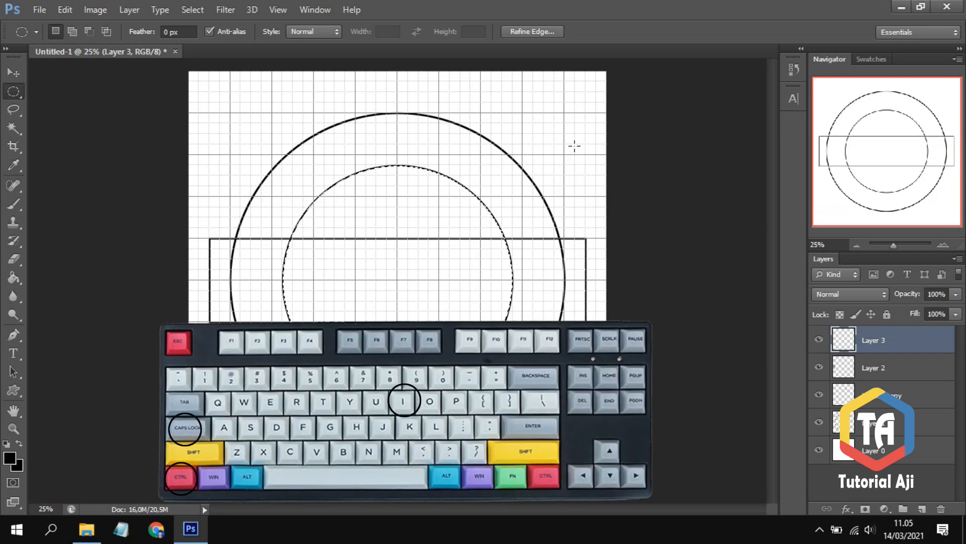
pyautogui.hotkey('ctrl', 'shift', 'i')
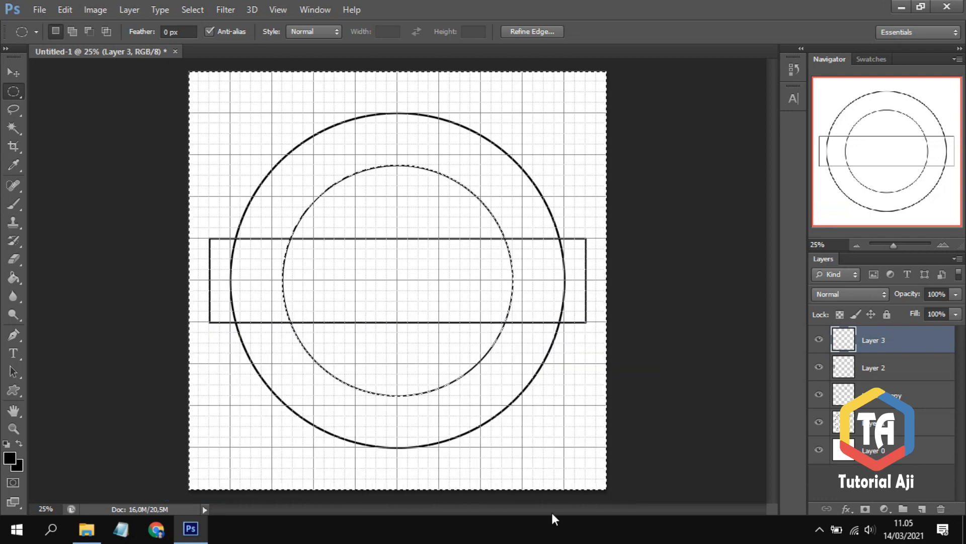
# - Delete the parts of the rectangle on Layer 2 that lie outside the inner circle, and clear the selection
pyautogui.click(880, 375)
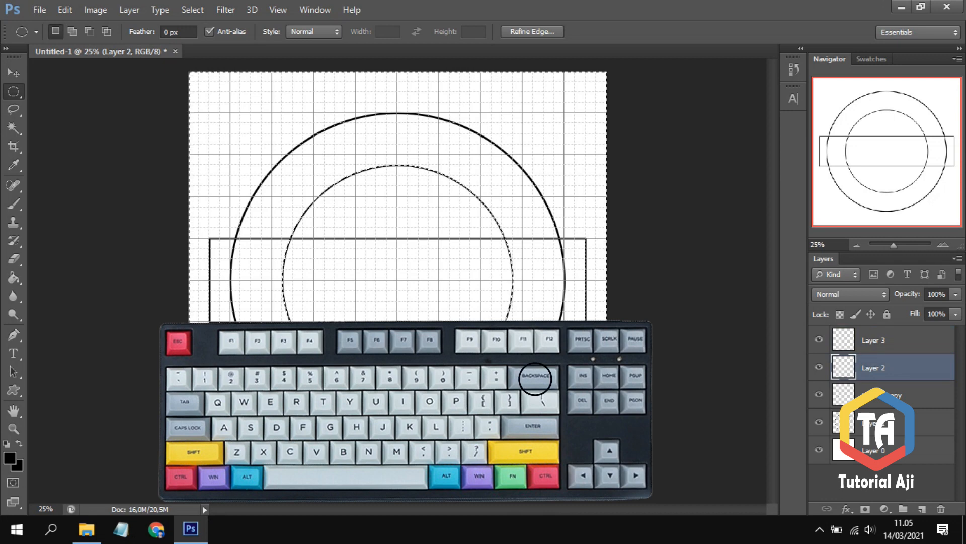
pyautogui.press('BackSpace')
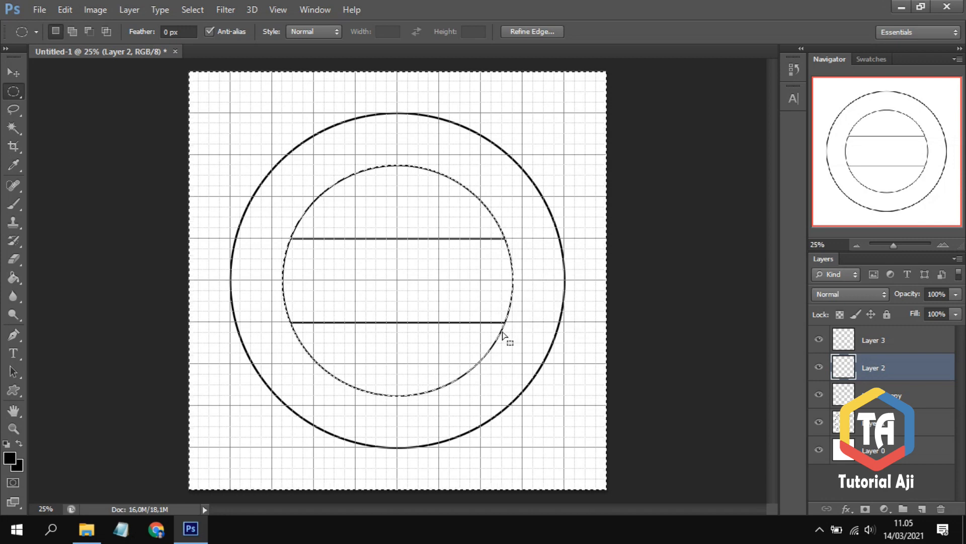
pyautogui.click(192, 10)
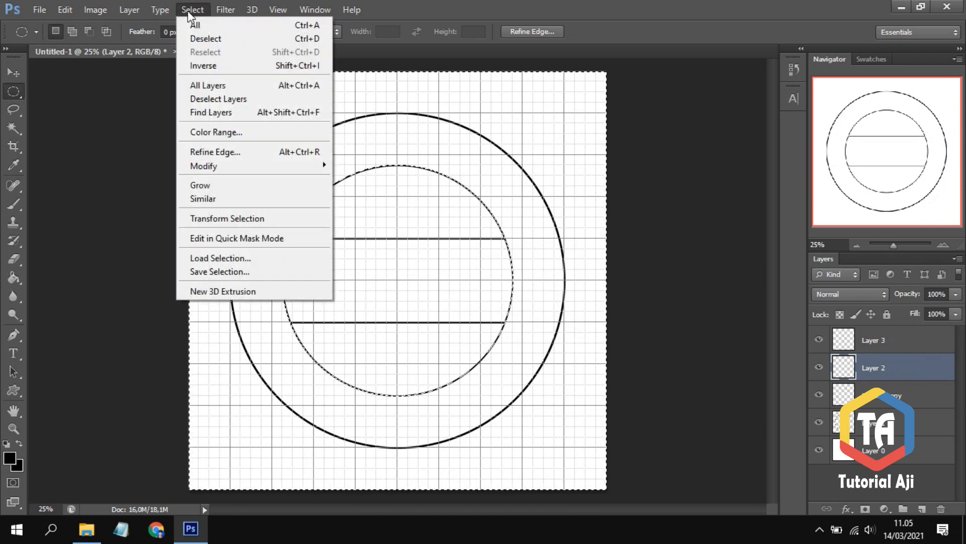
pyautogui.click(211, 37)
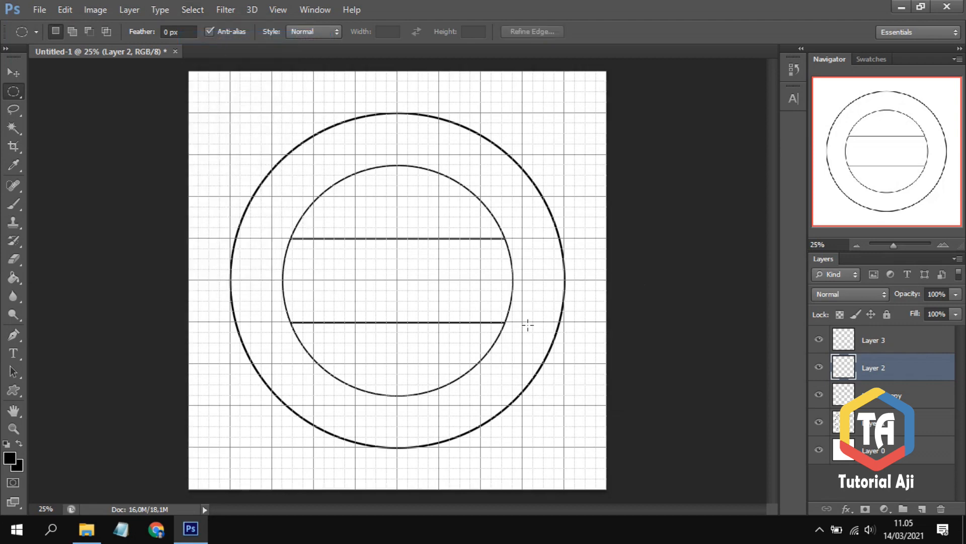
# - On a new layer above Layer 3, make a concentric circular selection about 12 cm in diameter and convert it to a work path
pyautogui.click(900, 338)
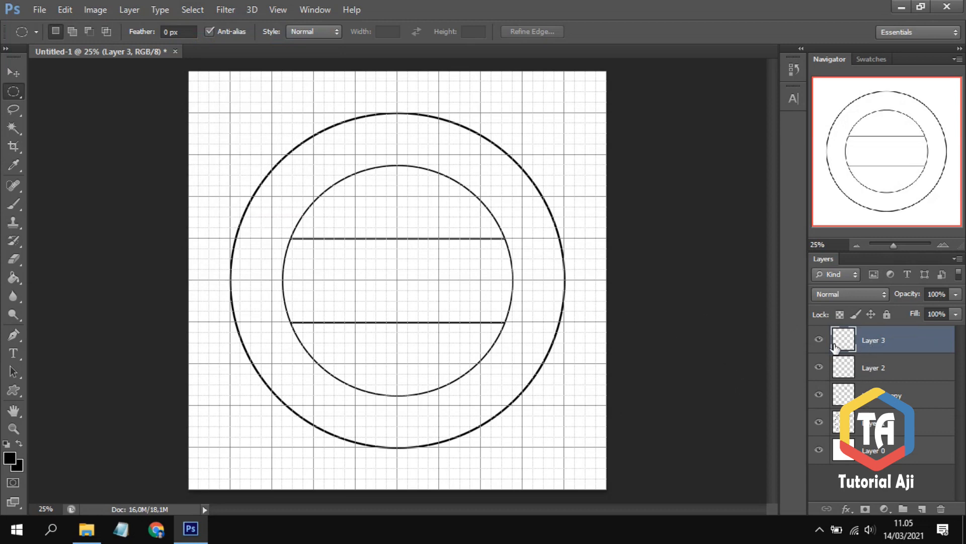
pyautogui.click(922, 508)
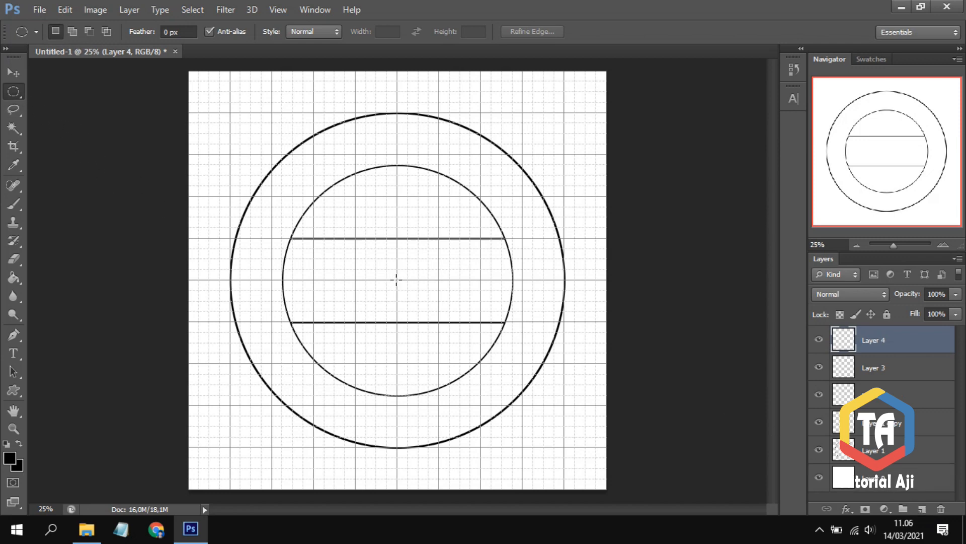
pyautogui.moveTo(396, 280); pyautogui.dragTo(524, 417)
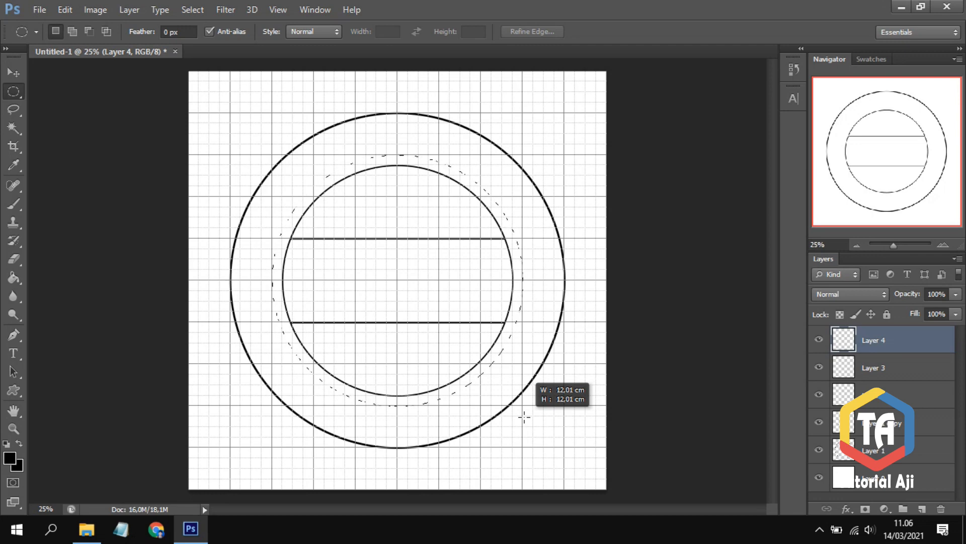
pyautogui.moveTo(524, 417); pyautogui.dragTo(523, 416)
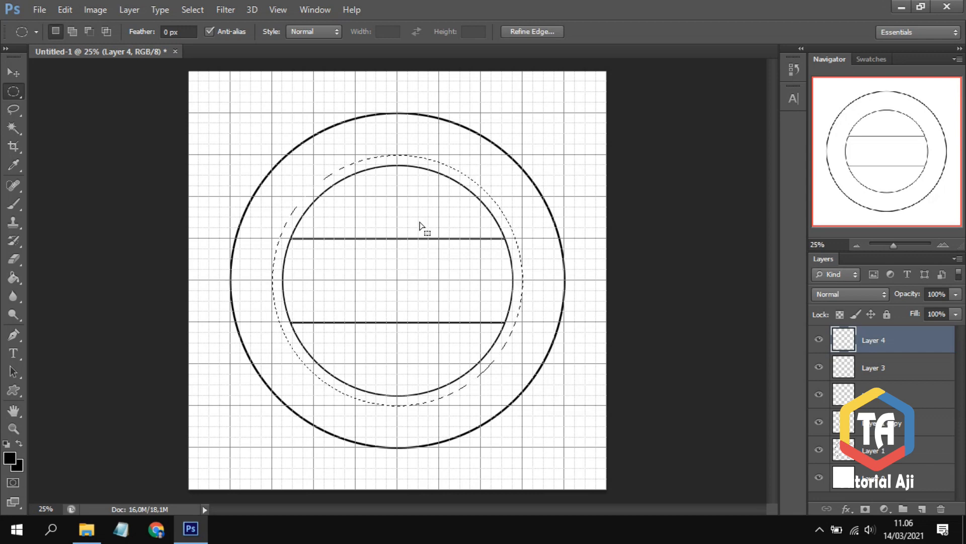
pyautogui.rightClick(400, 199)
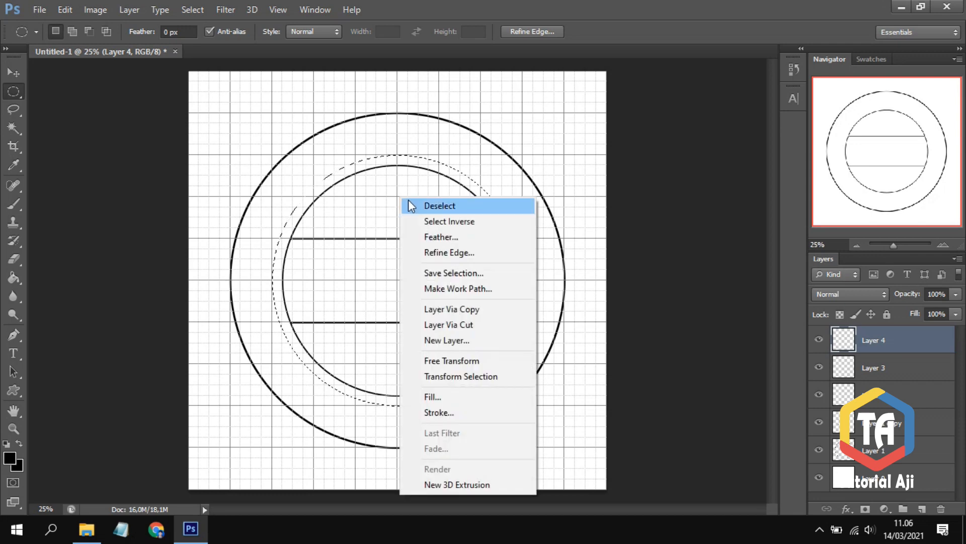
pyautogui.click(483, 292)
pyautogui.click(545, 179)
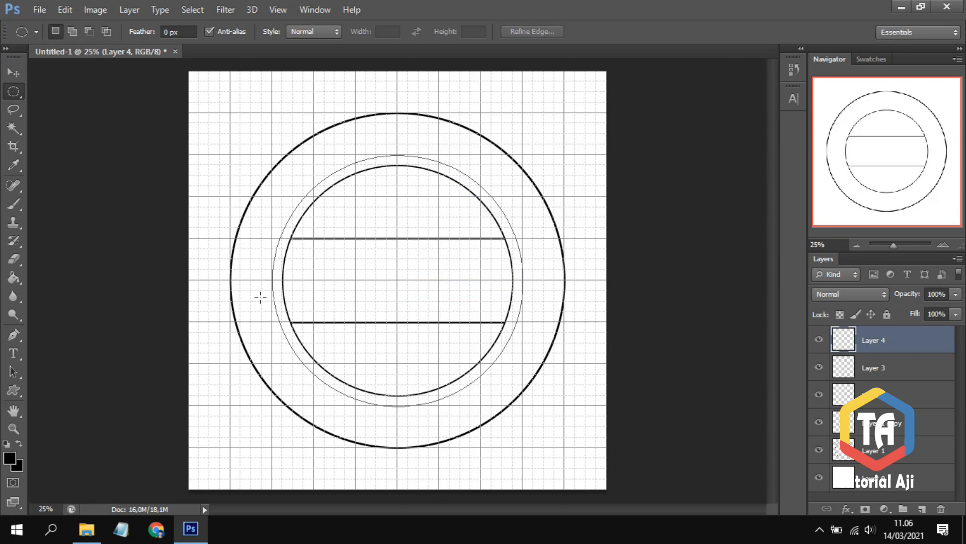
# - Add the text "DINAS PENDIDIKAN DAN KEBUDAYAAN" along the circular path in 30 pt AucoinExtBol
pyautogui.click(14, 355)
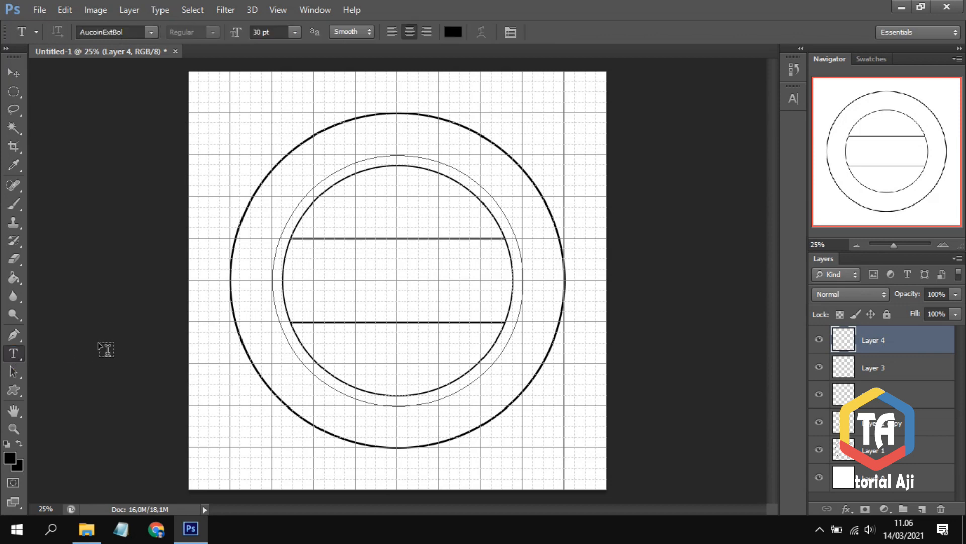
pyautogui.click(282, 328)
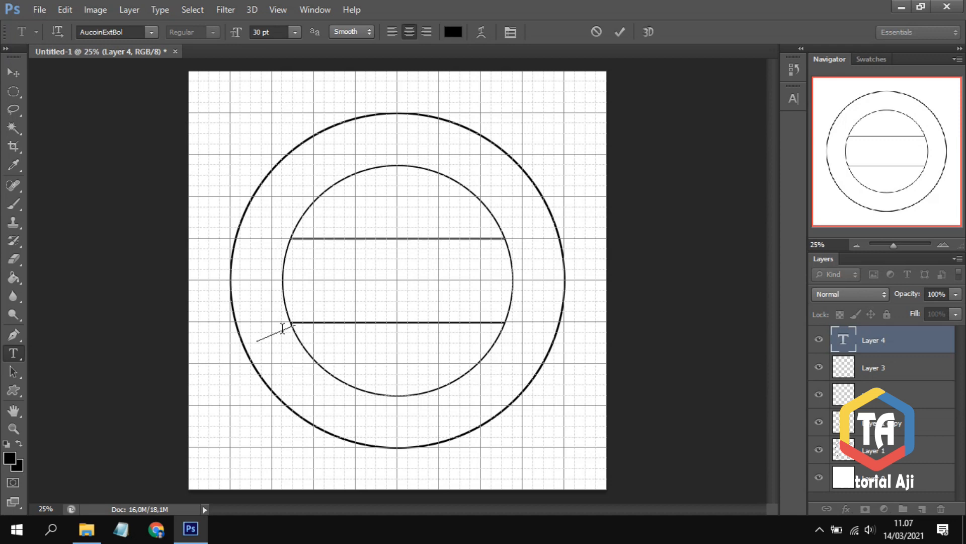
pyautogui.write('DINAS')
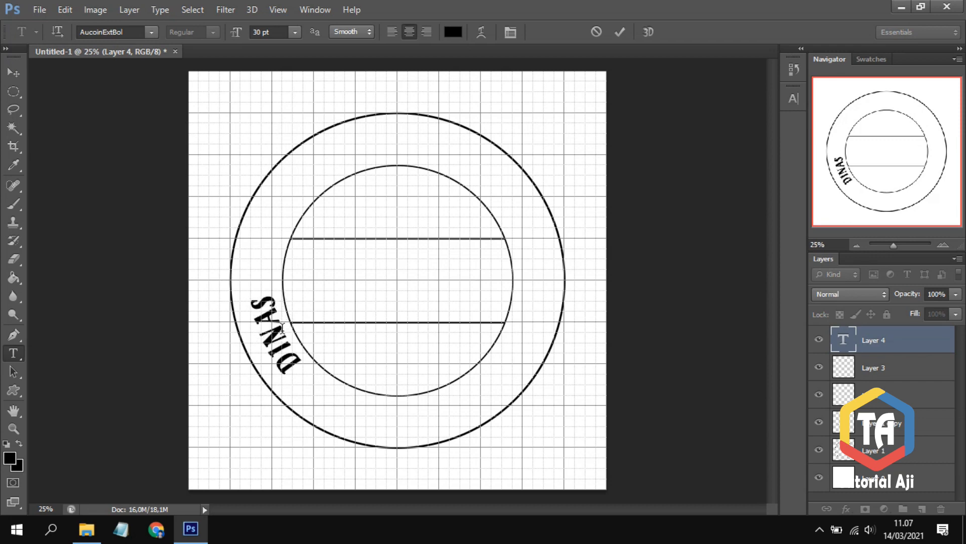
pyautogui.write(' PEND')
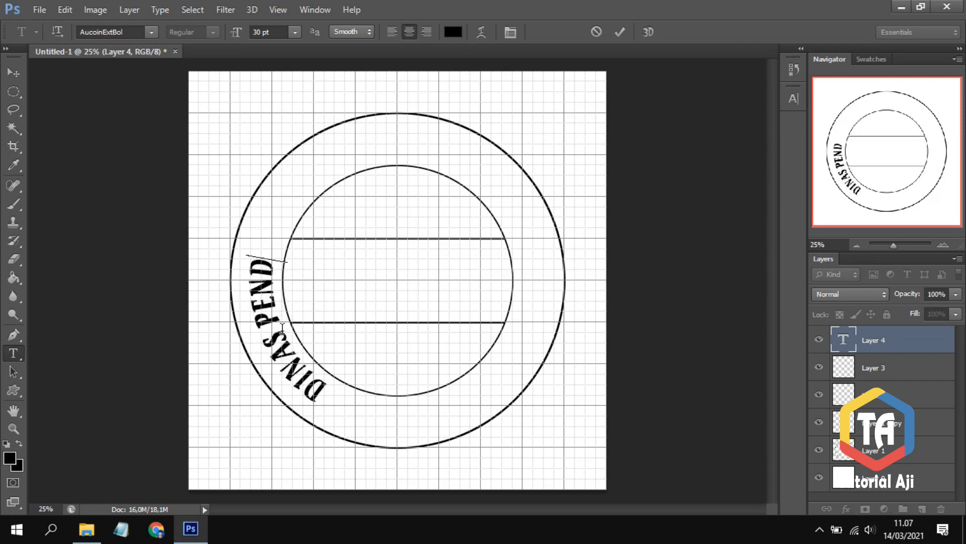
pyautogui.write('IDIKAN DAN')
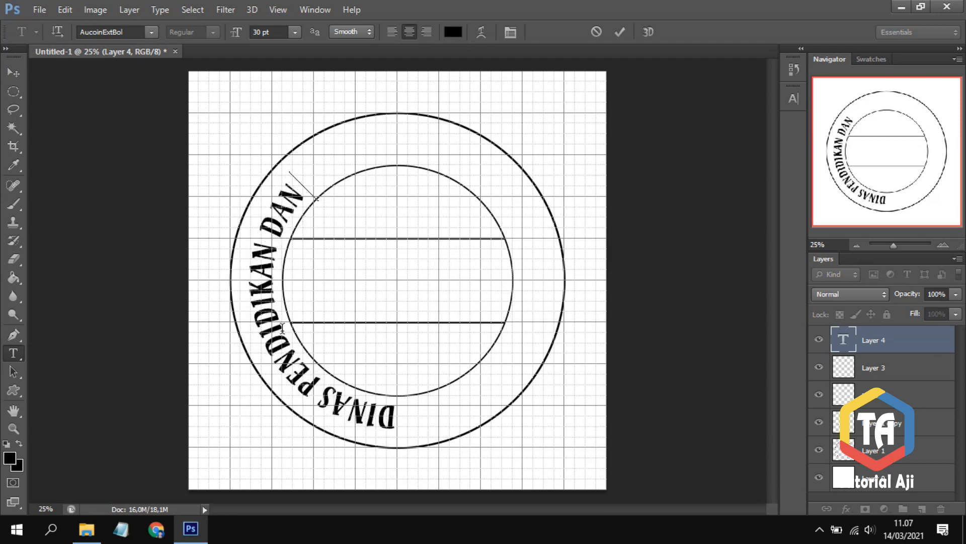
pyautogui.write(' KEBUDAYAAN')
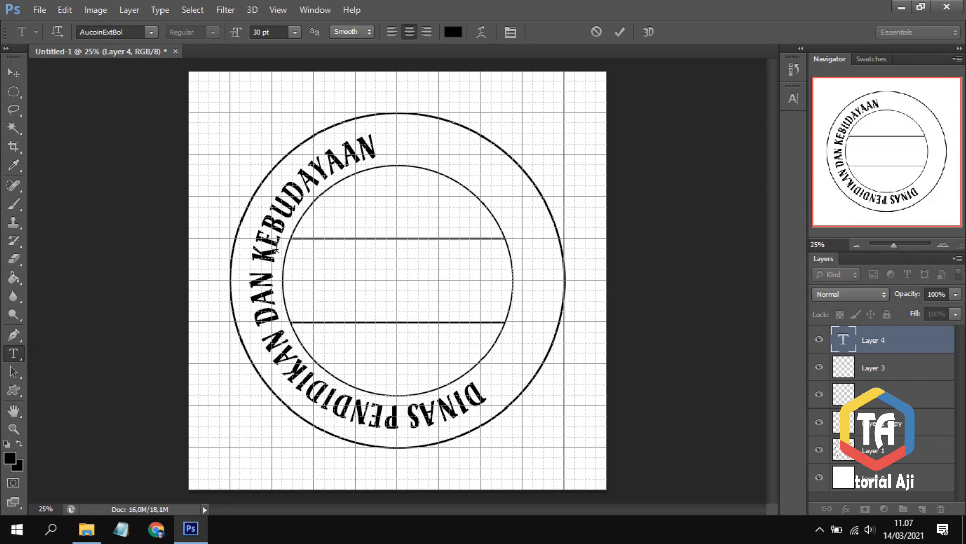
# - Reposition the path text's start and end points just below the band so the full text arches symmetrically over the inner circle
pyautogui.click(17, 370)
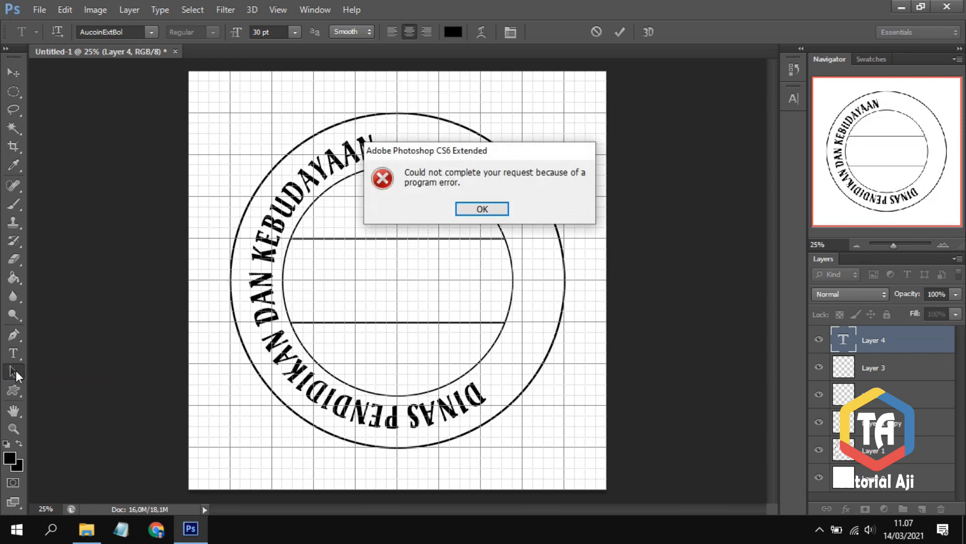
pyautogui.click(486, 209)
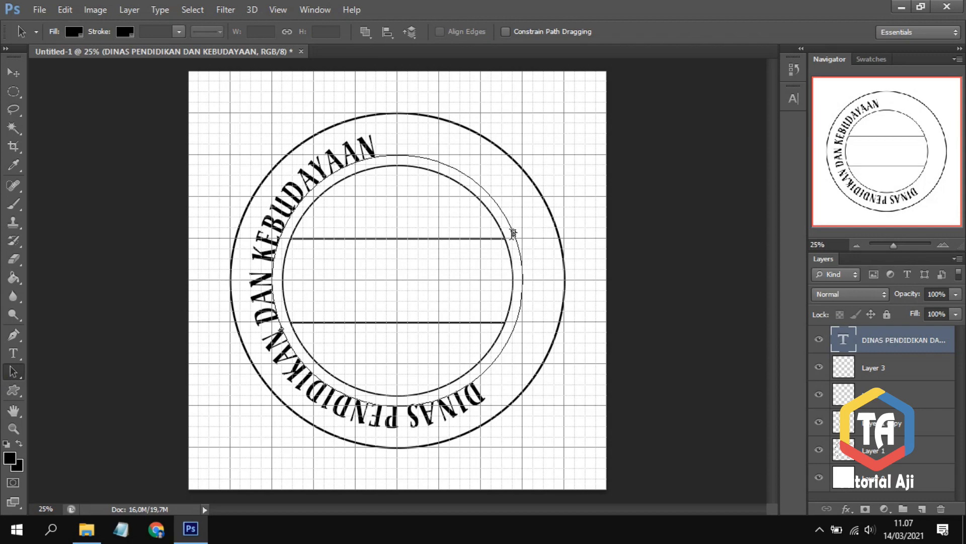
pyautogui.moveTo(514, 233); pyautogui.dragTo(268, 344)
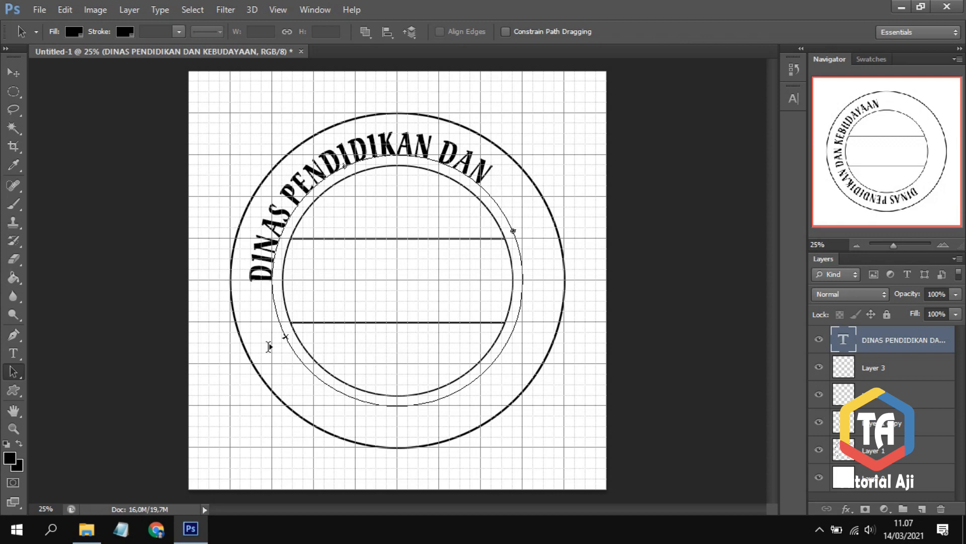
pyautogui.moveTo(514, 232)
pyautogui.mouseDown()
pyautogui.moveTo(527, 279)
pyautogui.moveTo(517, 344)
pyautogui.mouseUp()
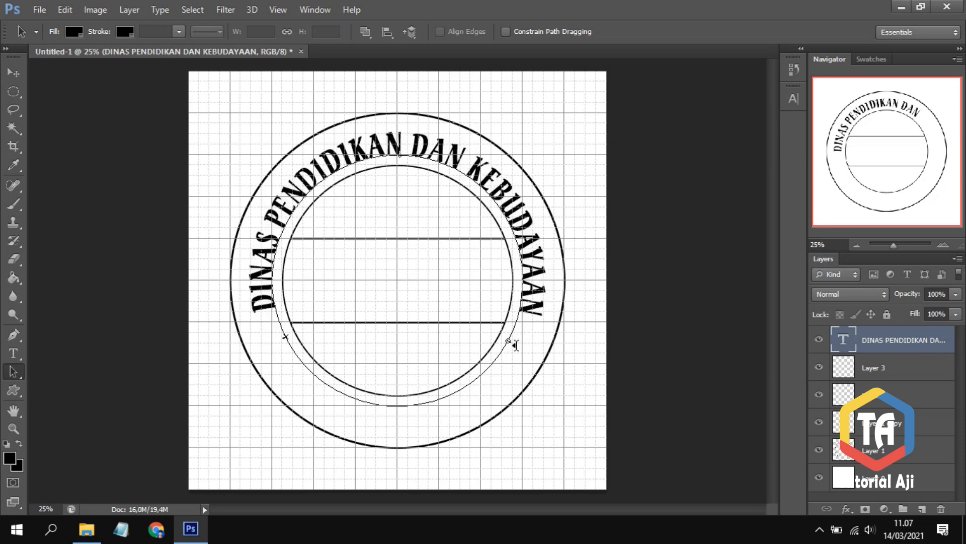
pyautogui.moveTo(515, 338); pyautogui.dragTo(511, 341)
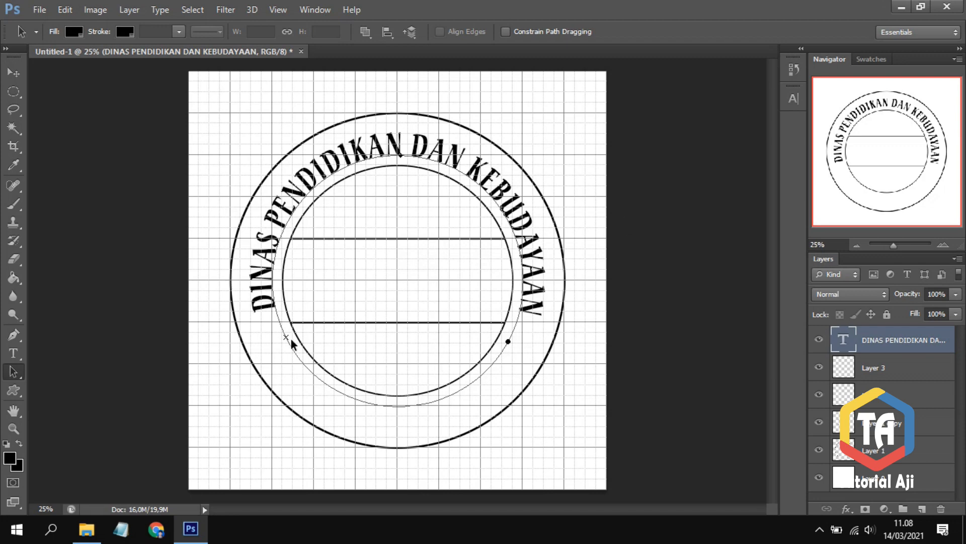
# - On a new layer, make a concentric circular selection 14 cm in diameter and convert it to a work path with 2.0 pixels tolerance
pyautogui.click(922, 509)
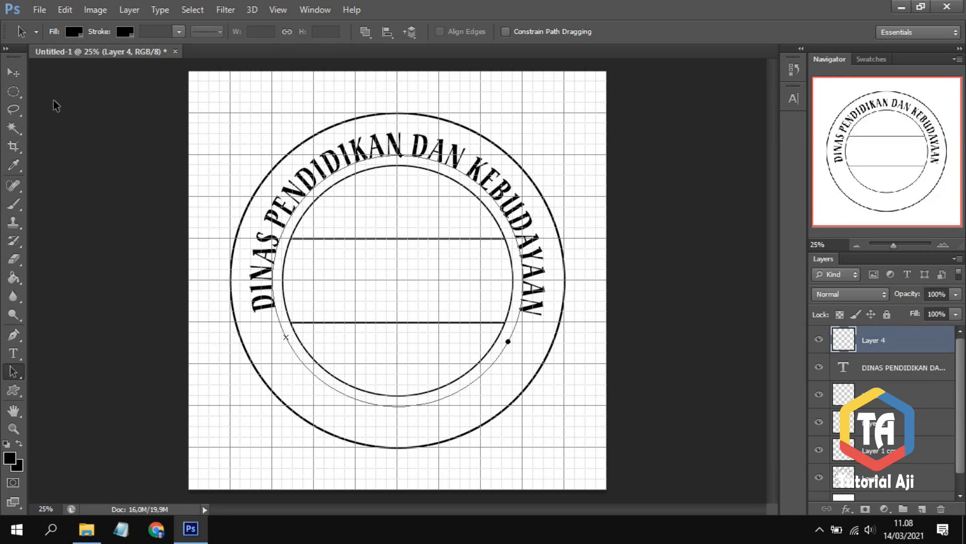
pyautogui.click(13, 92)
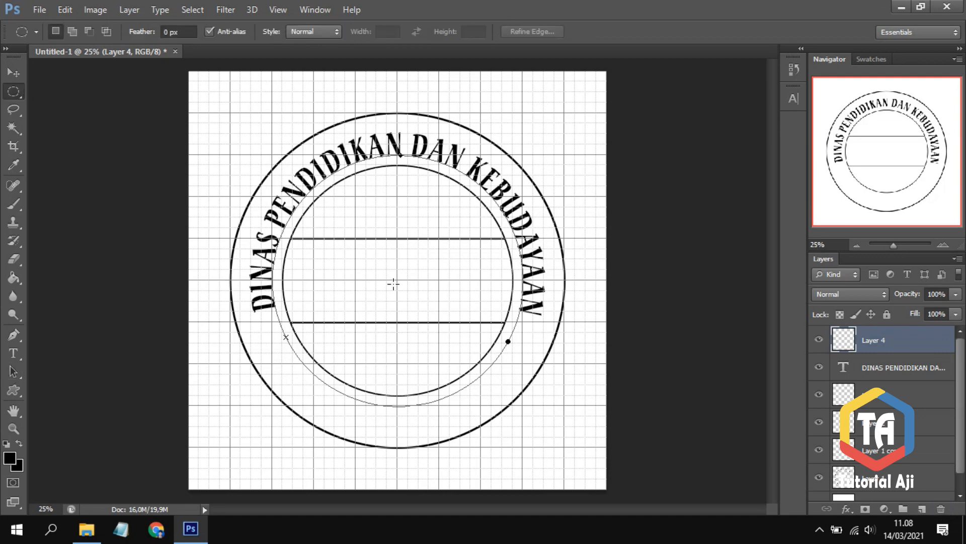
pyautogui.moveTo(397, 279); pyautogui.dragTo(547, 434)
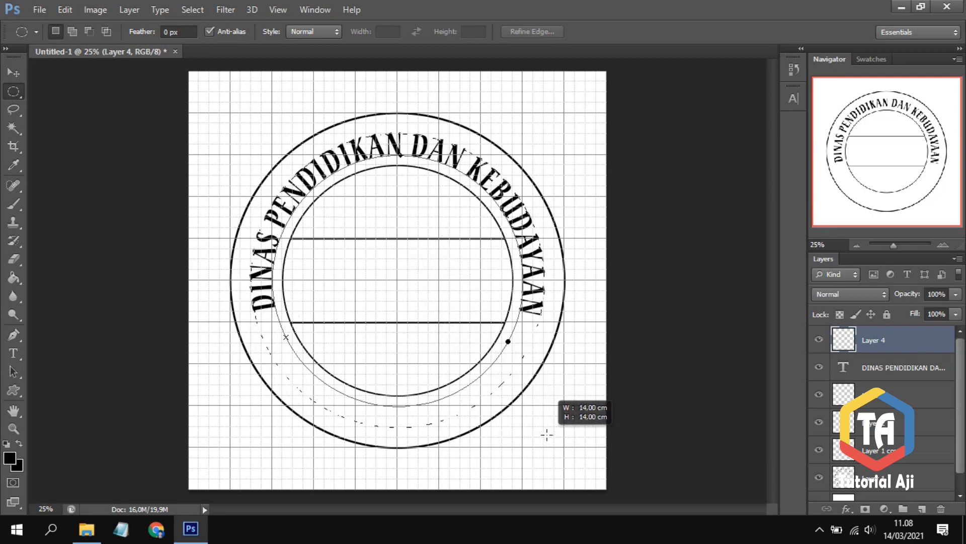
pyautogui.moveTo(546, 434); pyautogui.dragTo(546, 434)
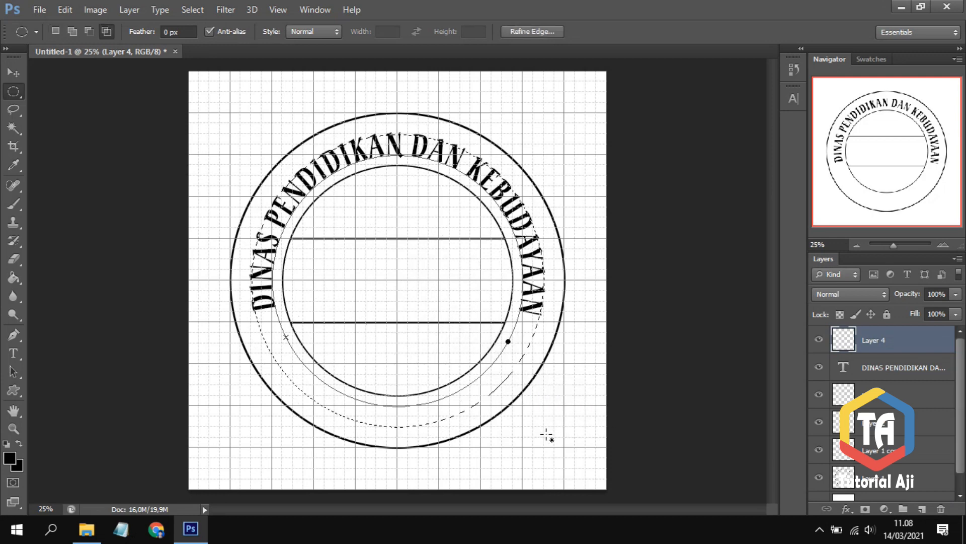
pyautogui.rightClick(345, 258)
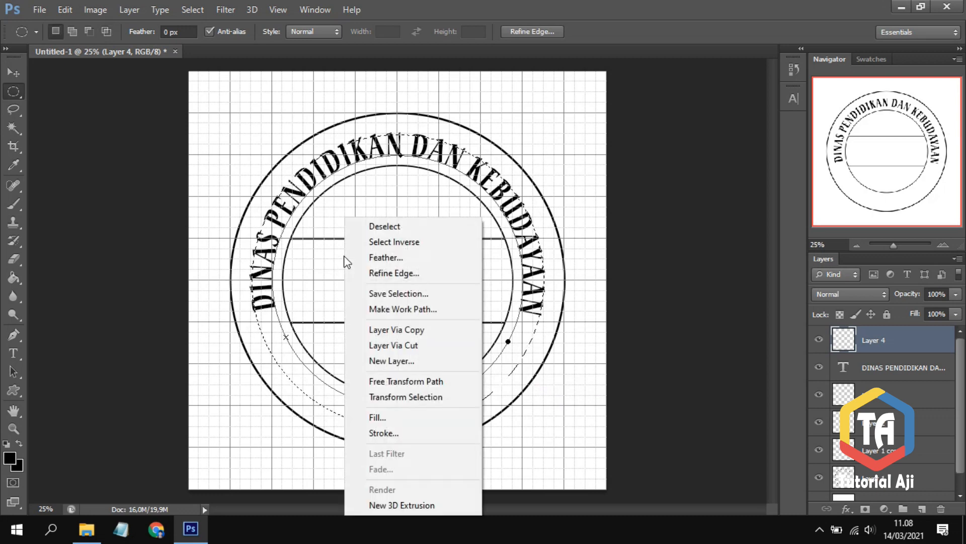
pyautogui.click(420, 309)
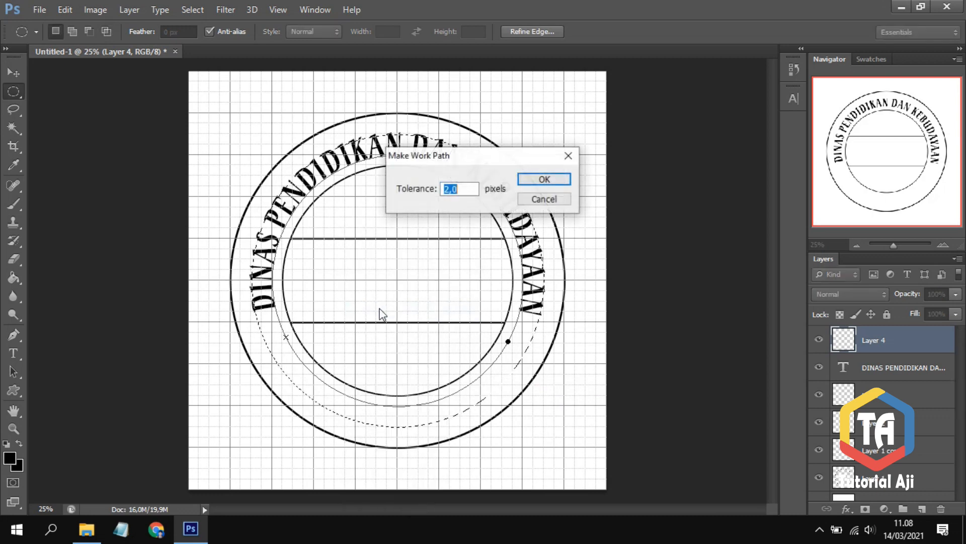
pyautogui.click(543, 180)
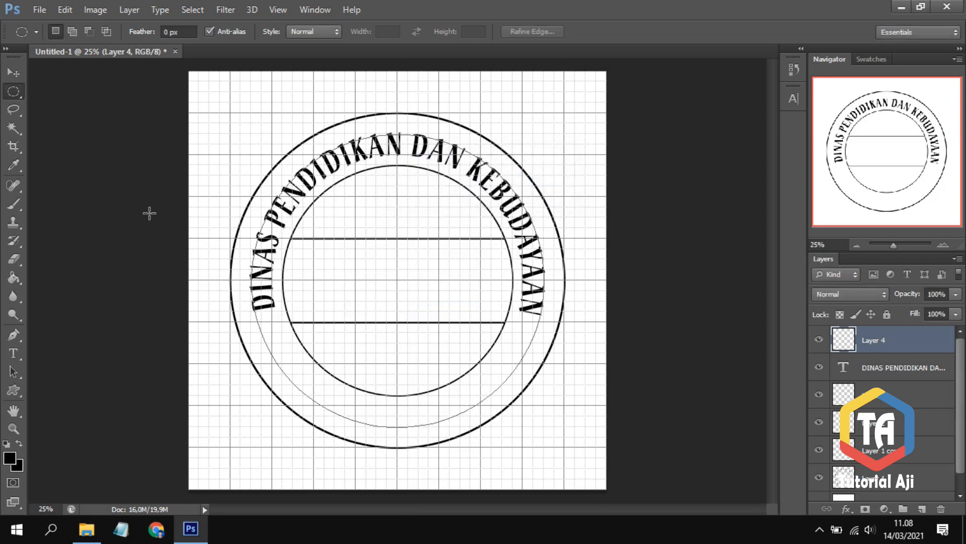
# - Add the text "KABUPATEN KUBU RAYA" on the lower part of the new circular path in 30 pt AucoinExtBol
pyautogui.click(23, 355)
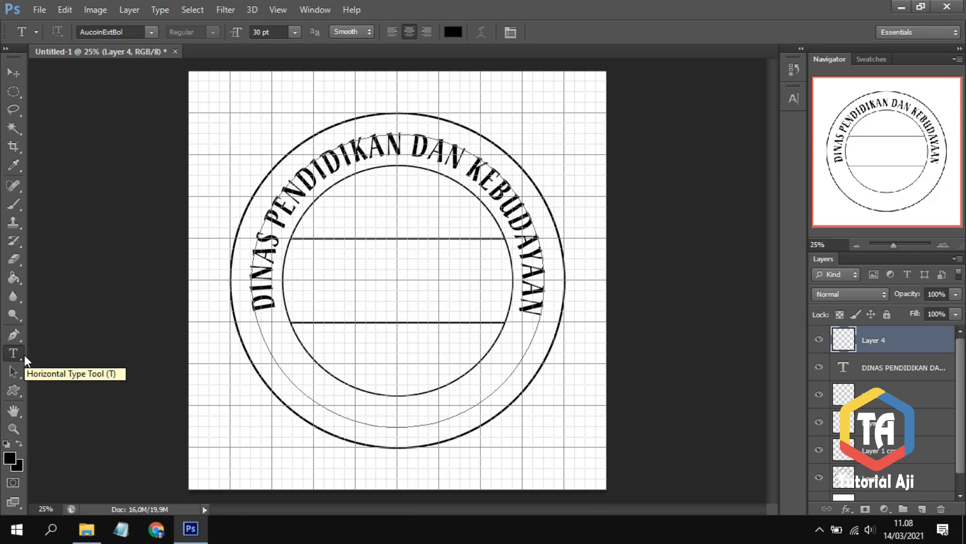
pyautogui.click(307, 395)
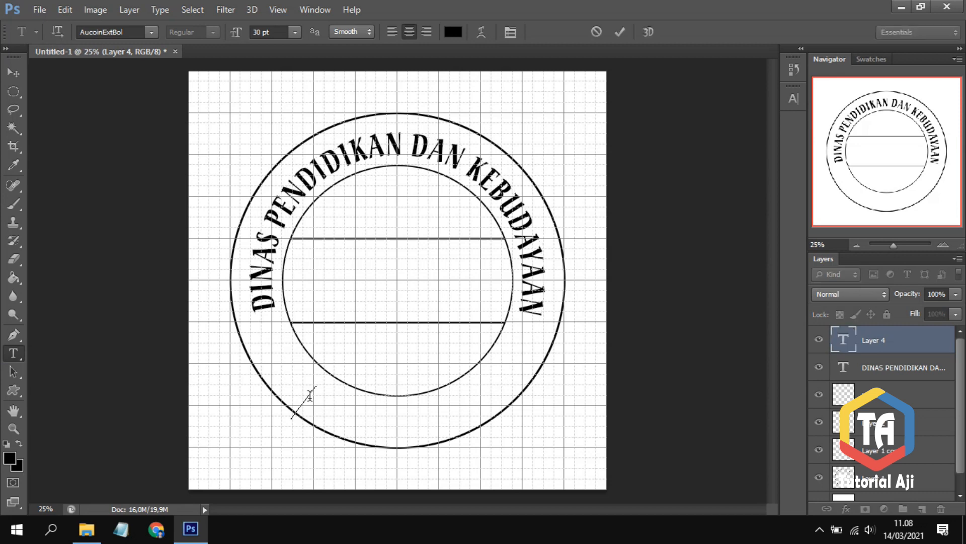
pyautogui.write('KABUPATEN KUBU')
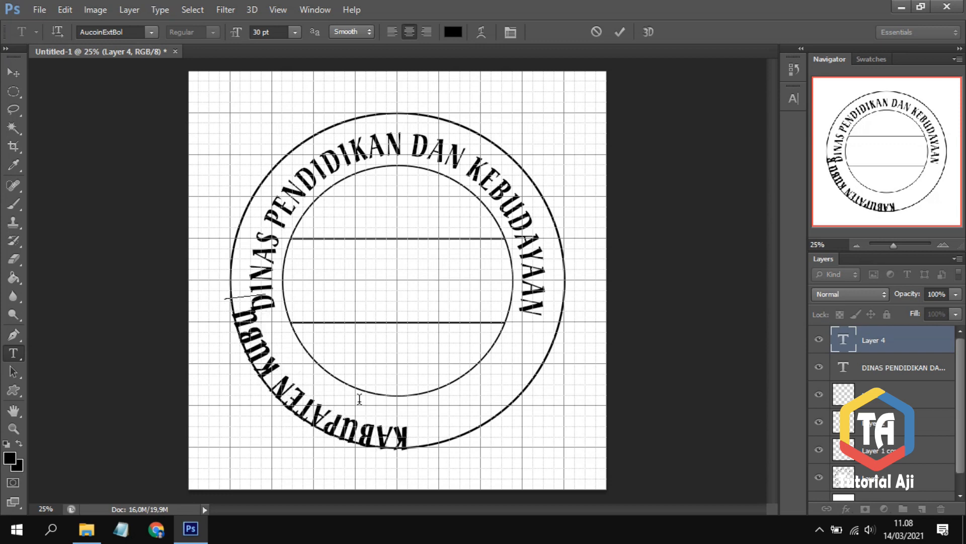
pyautogui.write(' RAYA')
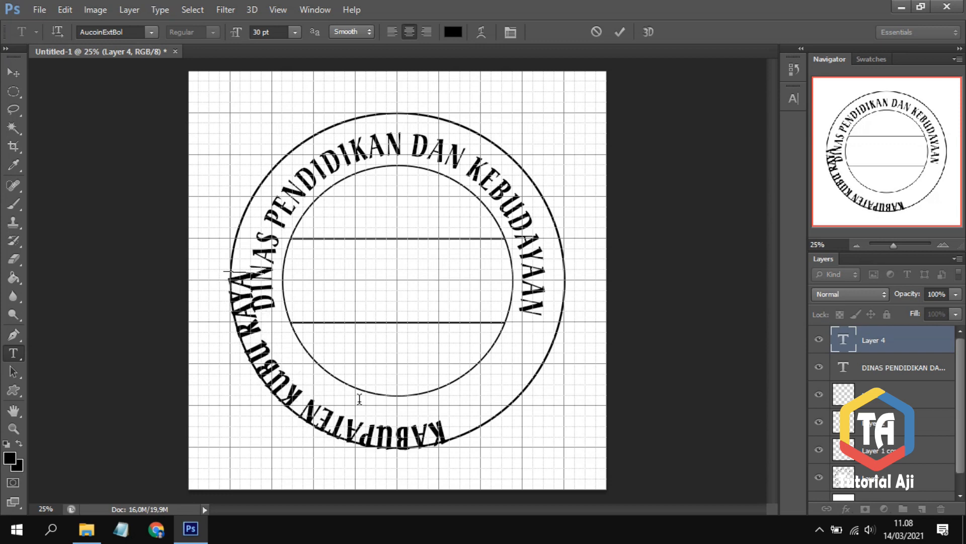
# - Flip the "KABUPATEN KUBU RAYA" text to the inside of its path and centre it upright along the bottom of the ring
pyautogui.click(14, 371)
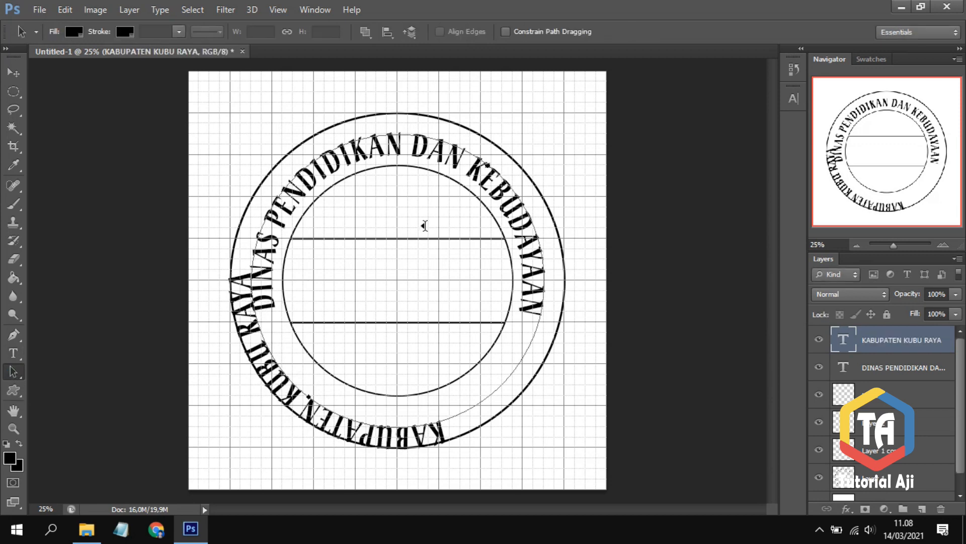
pyautogui.moveTo(488, 165); pyautogui.dragTo(438, 302)
pyautogui.moveTo(398, 366); pyautogui.dragTo(329, 356)
pyautogui.moveTo(334, 309); pyautogui.dragTo(321, 383)
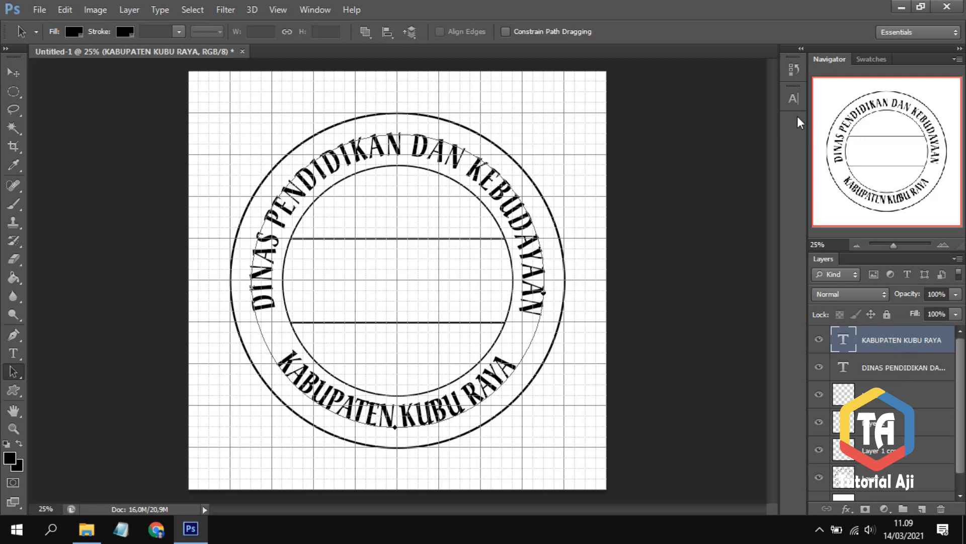
# - Set the tracking of the "KABUPATEN KUBU RAYA" text to 50 and increase it to 100
pyautogui.click(793, 99)
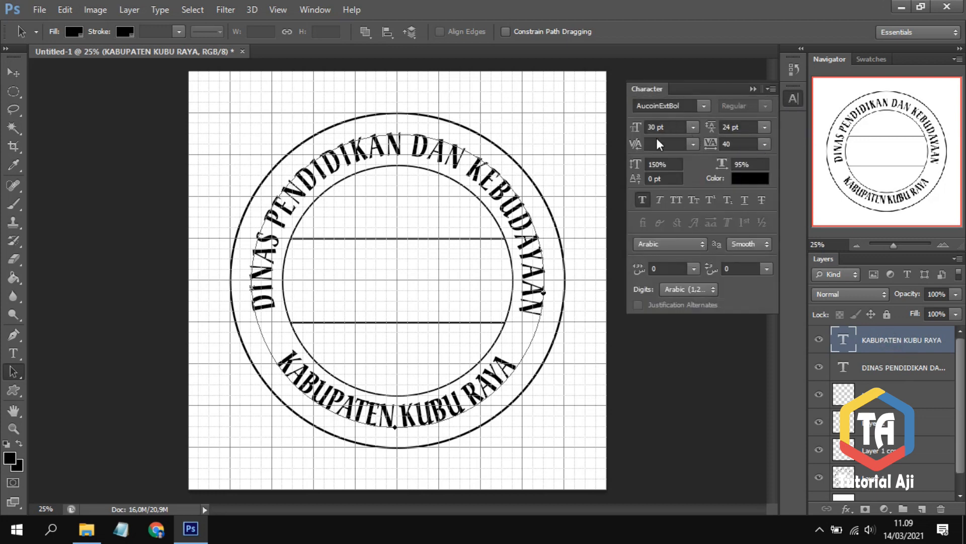
pyautogui.click(763, 145)
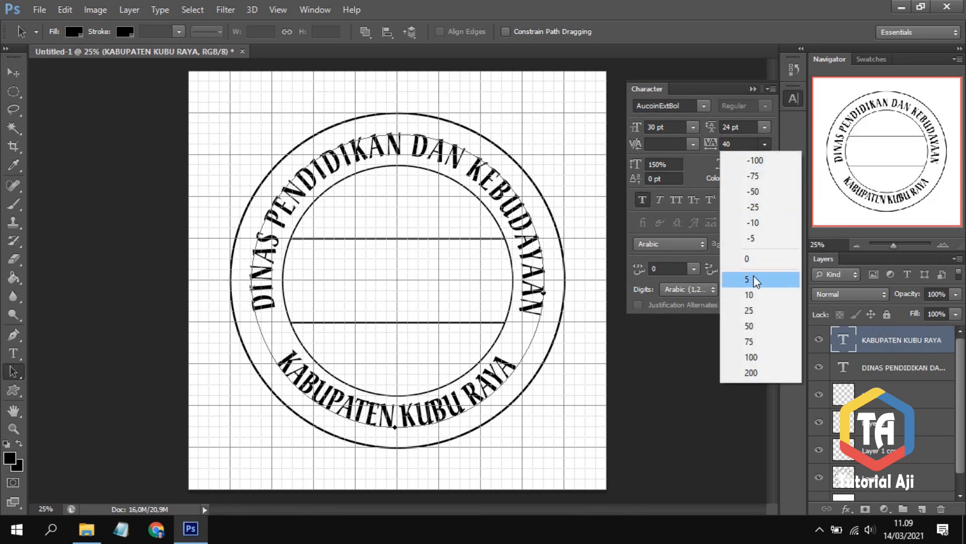
pyautogui.click(760, 326)
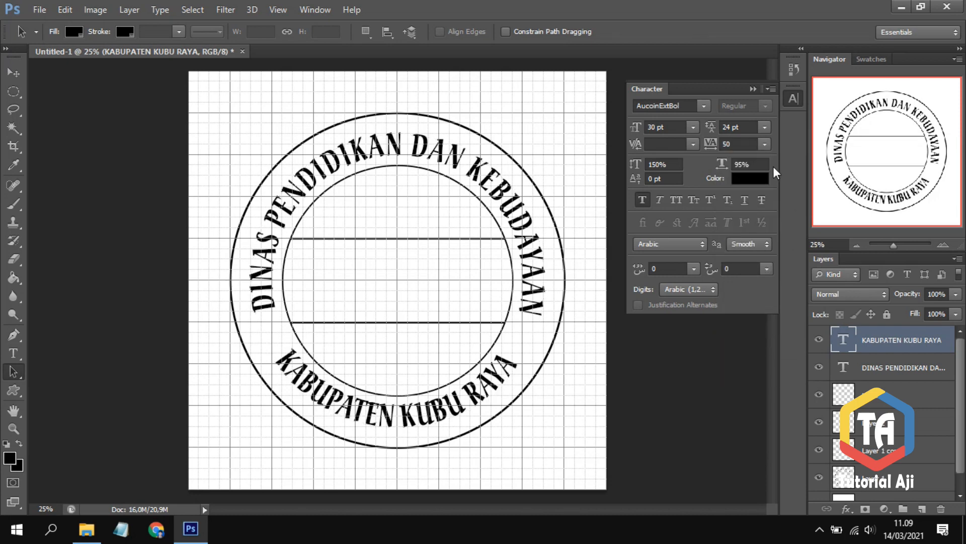
pyautogui.click(765, 144)
pyautogui.click(749, 357)
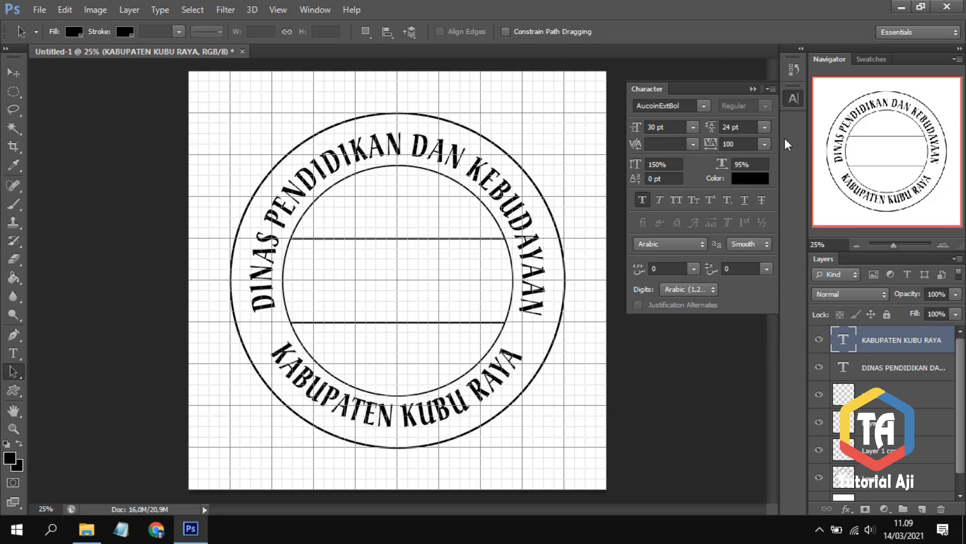
pyautogui.click(753, 89)
# - Scale the outer circle on Layer 1 proportionally about its centre to 93.47%
pyautogui.scroll(-1, 869, 407)
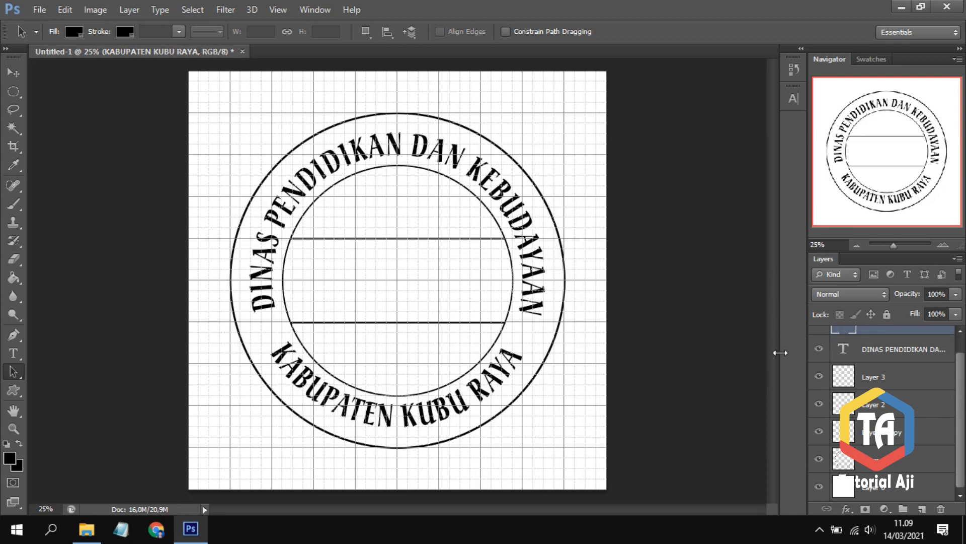
pyautogui.click(895, 458)
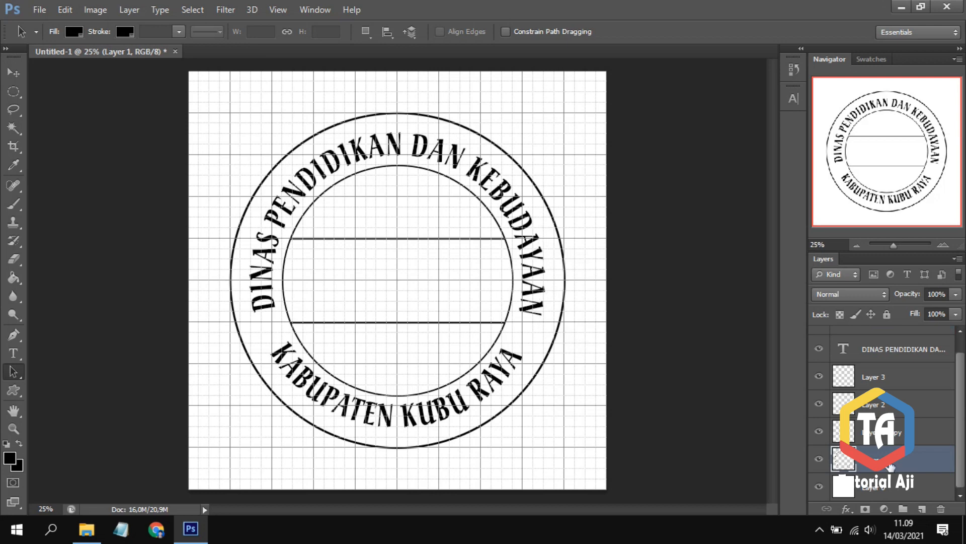
pyautogui.click(819, 460)
pyautogui.click(819, 460)
pyautogui.click(71, 13)
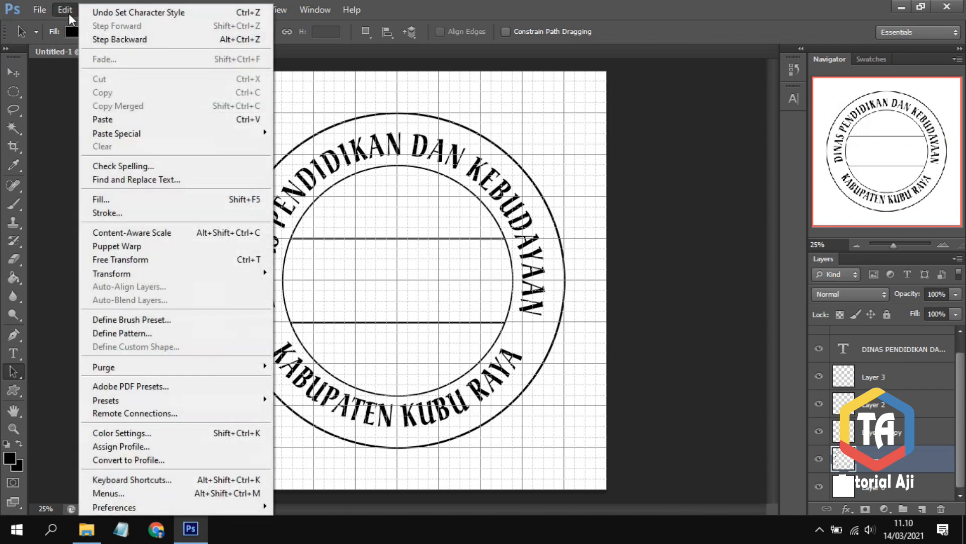
pyautogui.moveTo(147, 278)
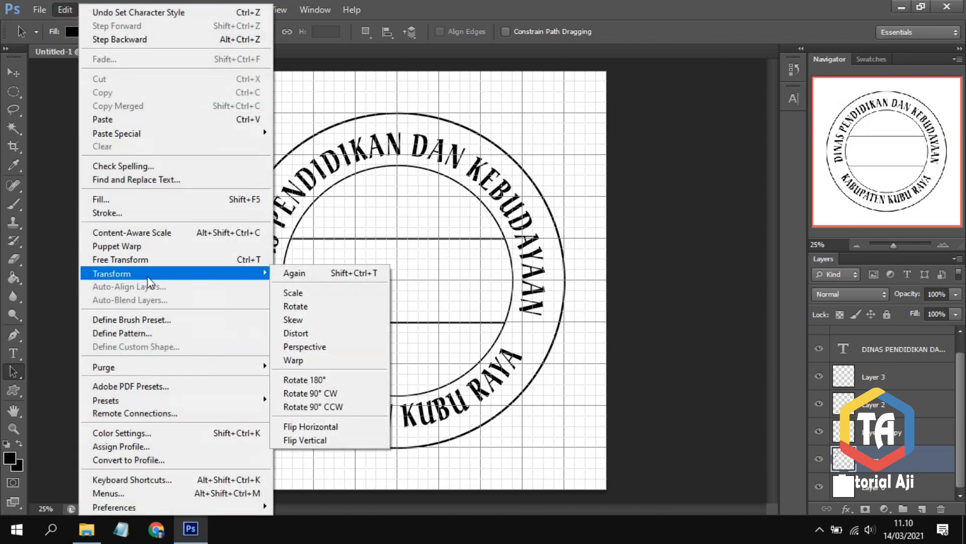
pyautogui.click(296, 293)
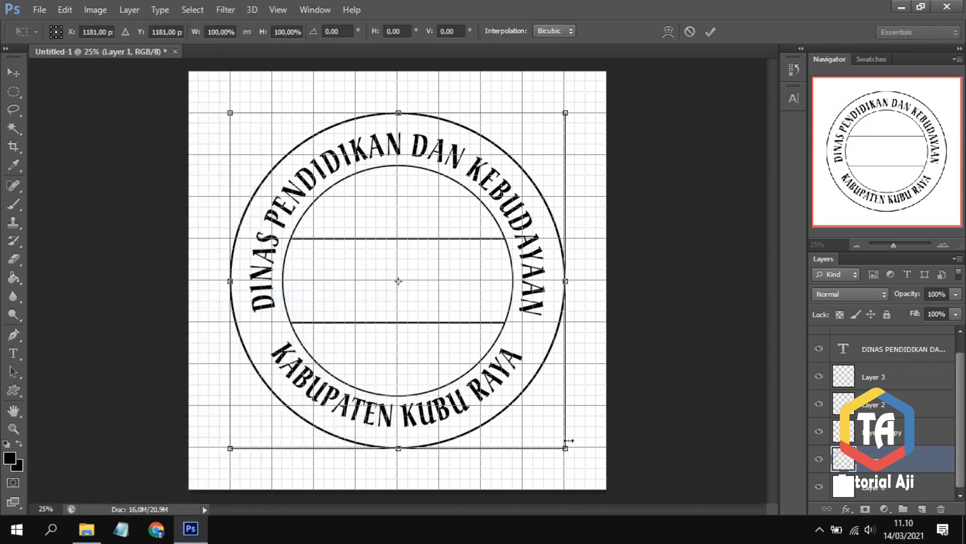
pyautogui.moveTo(567, 449); pyautogui.dragTo(563, 440)
pyautogui.moveTo(564, 440); pyautogui.dragTo(552, 436)
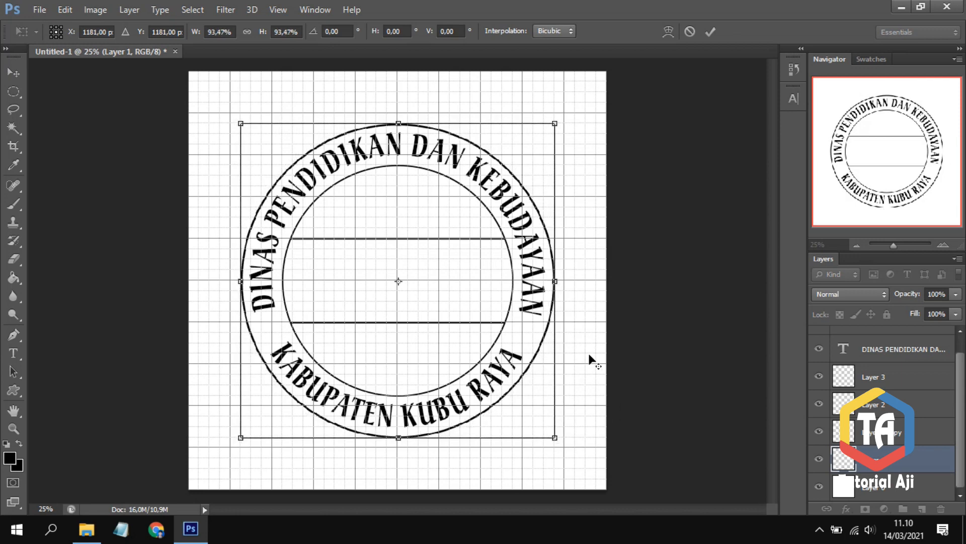
pyautogui.click(711, 31)
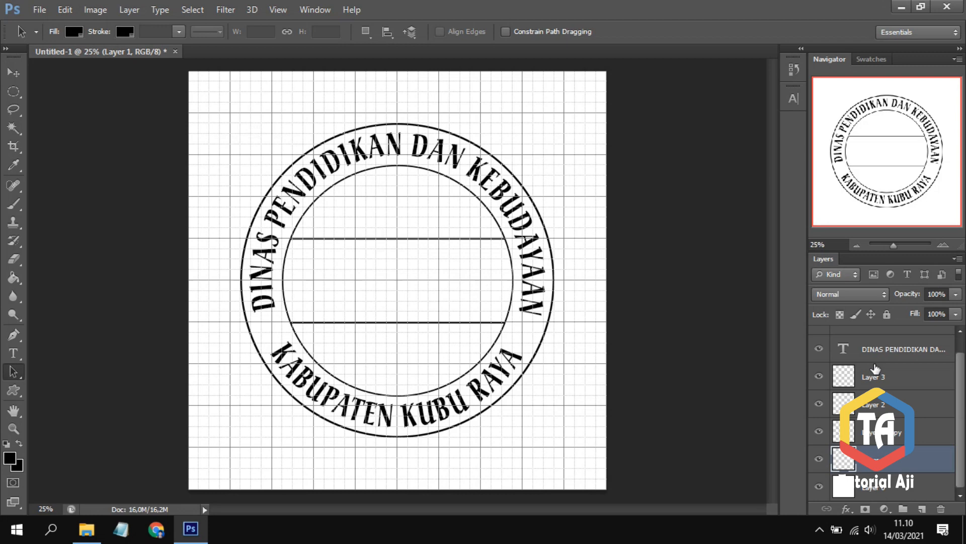
# - Add the text "SMK" in 30 pt AucoinExtBol in the upper half of the central band, above the other text layers
pyautogui.scroll(1, 875, 369)
pyautogui.click(889, 342)
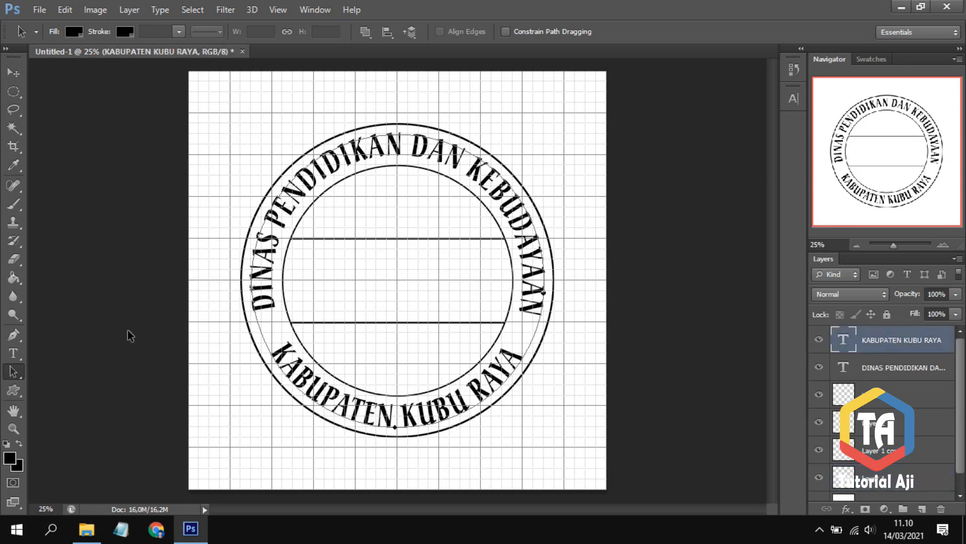
pyautogui.click(22, 351)
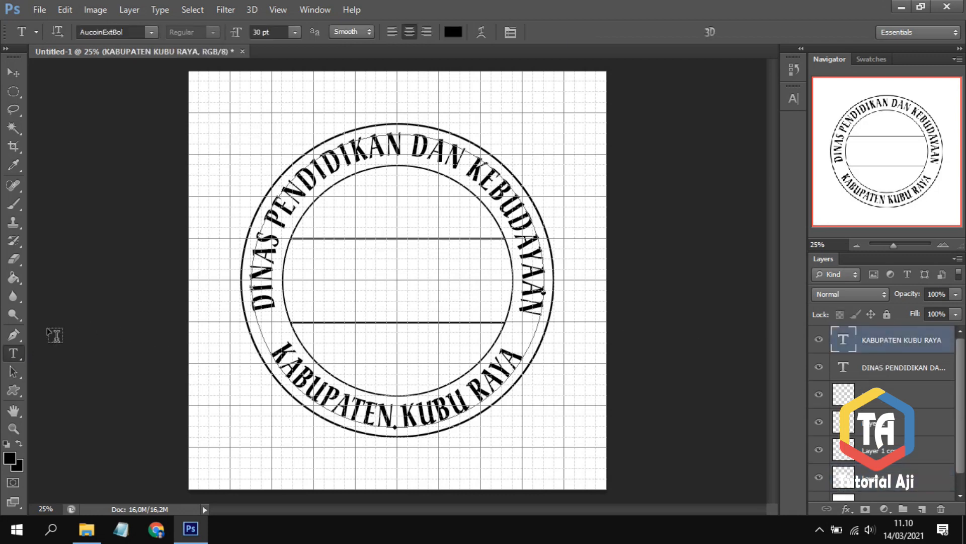
pyautogui.click(217, 92)
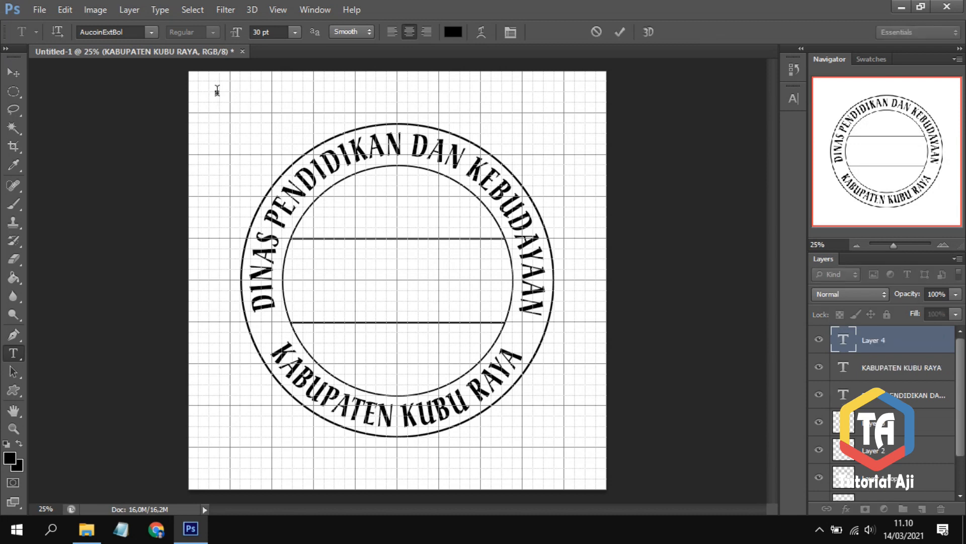
pyautogui.moveTo(225, 133); pyautogui.dragTo(404, 311)
pyautogui.write('SMK')
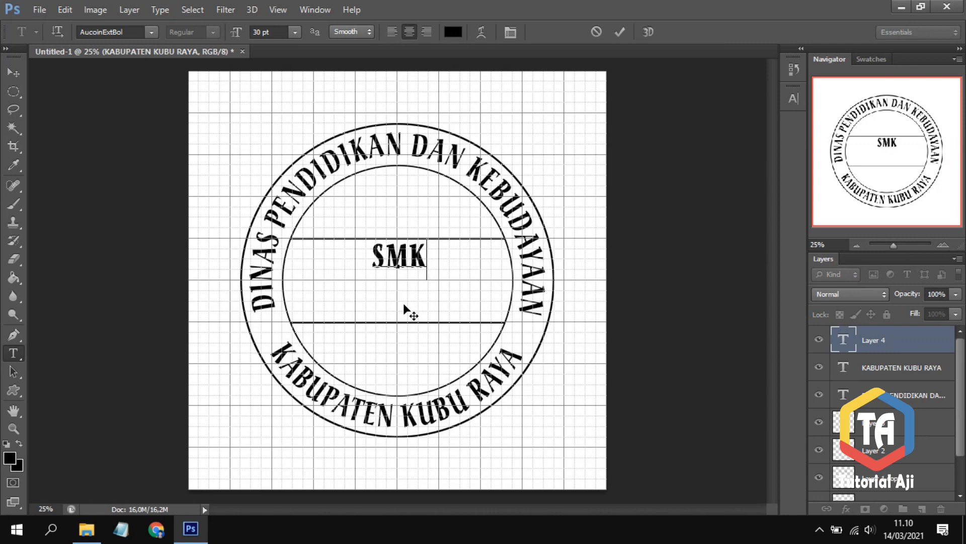
pyautogui.click(621, 33)
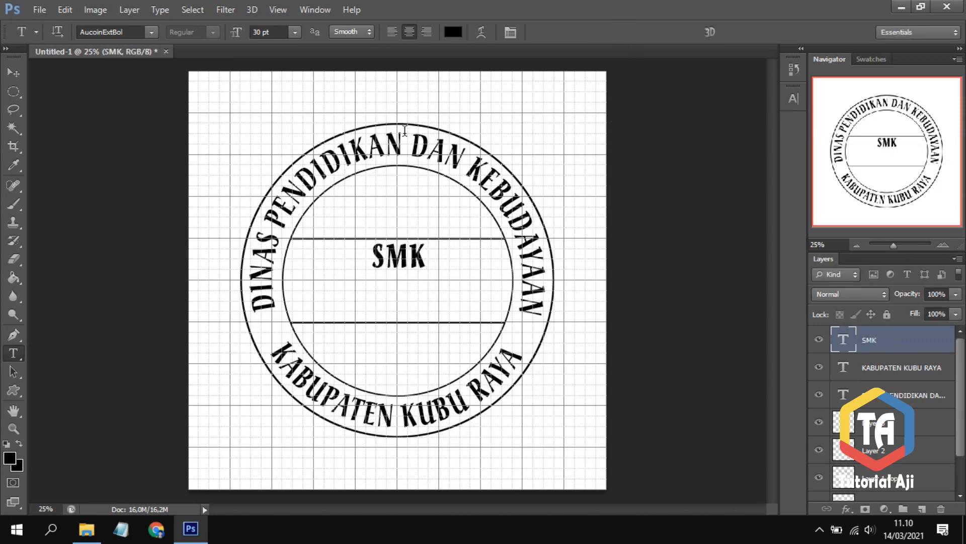
# - Move the "SMK" text slightly down within the upper half of the central band
pyautogui.press('v')
pyautogui.moveTo(402, 279); pyautogui.dragTo(404, 282)
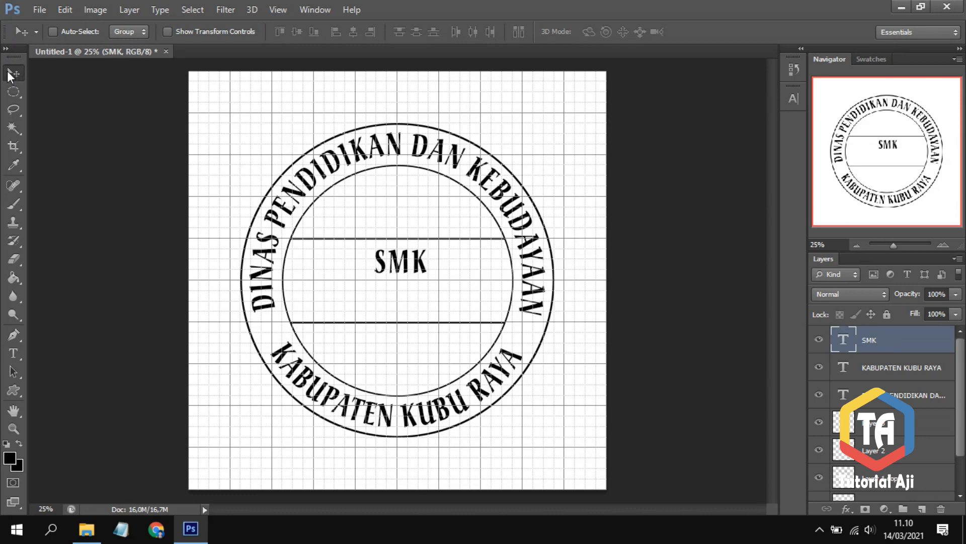
pyautogui.moveTo(395, 269); pyautogui.dragTo(397, 269)
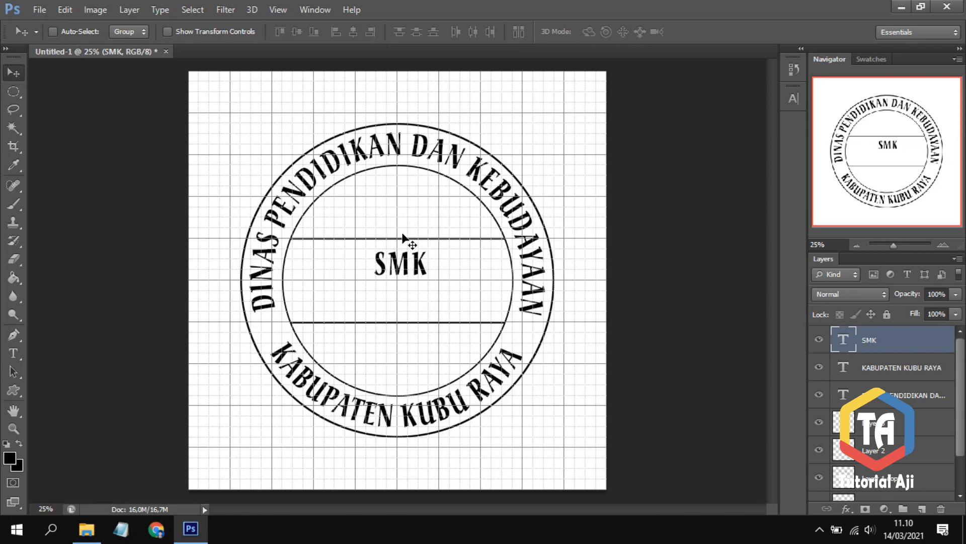
# - Add the text "KEJURUAN SWASTA" in 30 pt AucoinExtBol centred below "SMK" in the central band
pyautogui.click(13, 352)
pyautogui.click(221, 94)
pyautogui.moveTo(231, 116); pyautogui.dragTo(404, 336)
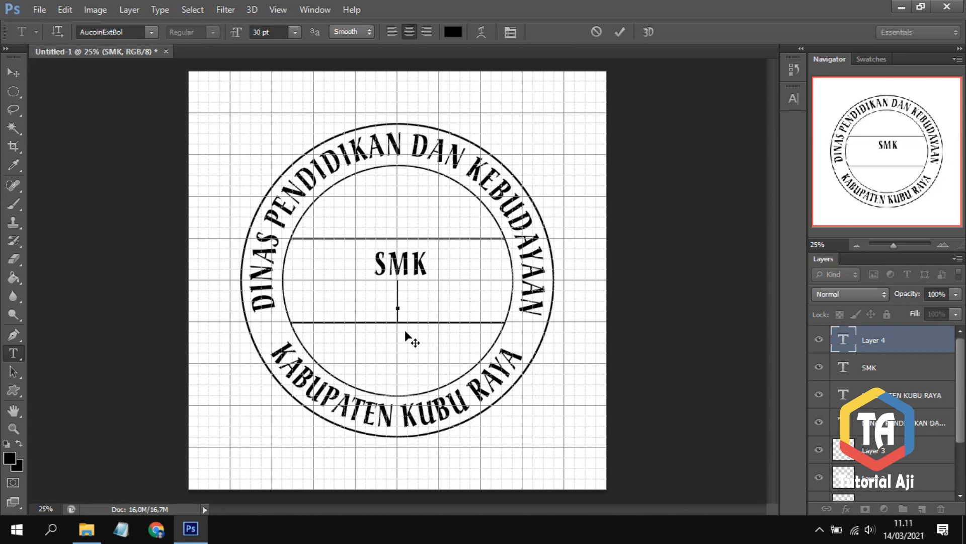
pyautogui.write('KEJ')
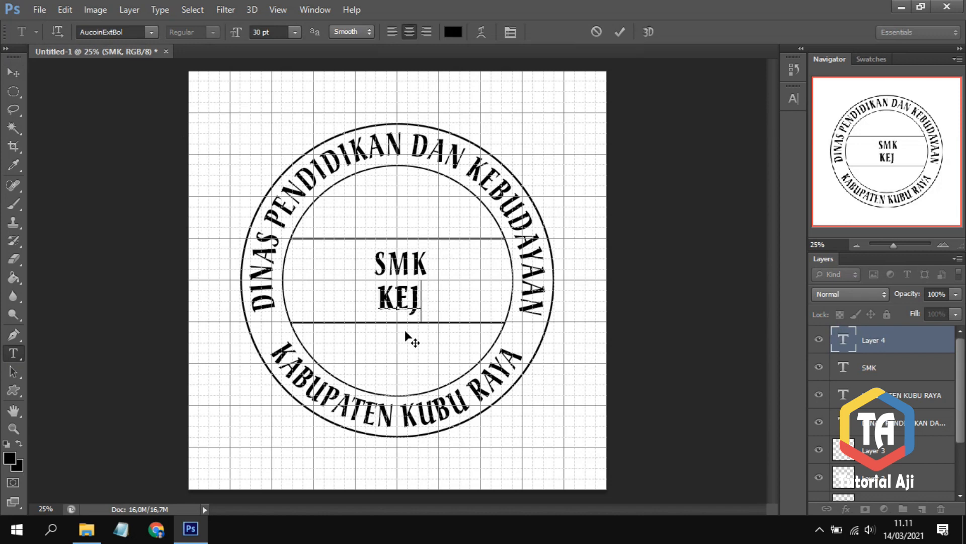
pyautogui.write('URUAN SWASTA')
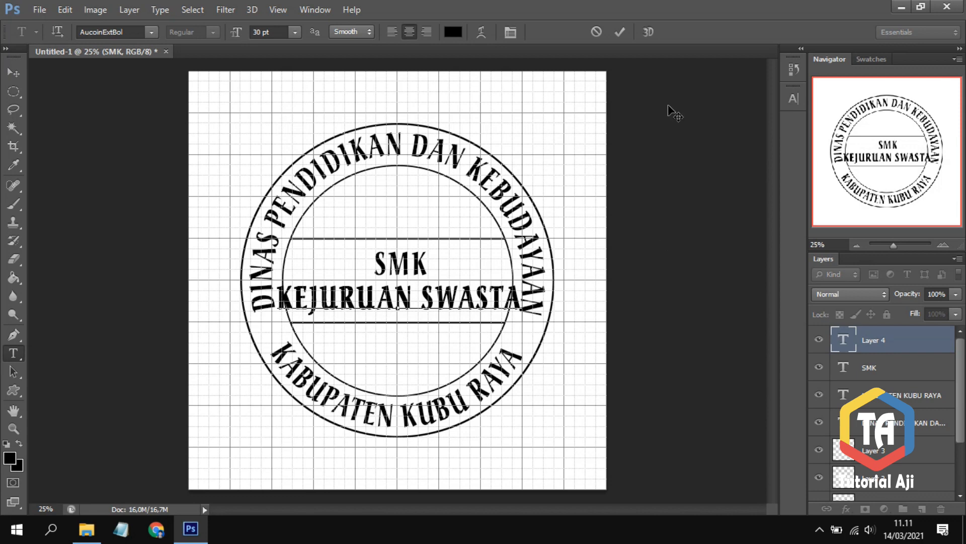
pyautogui.click(621, 31)
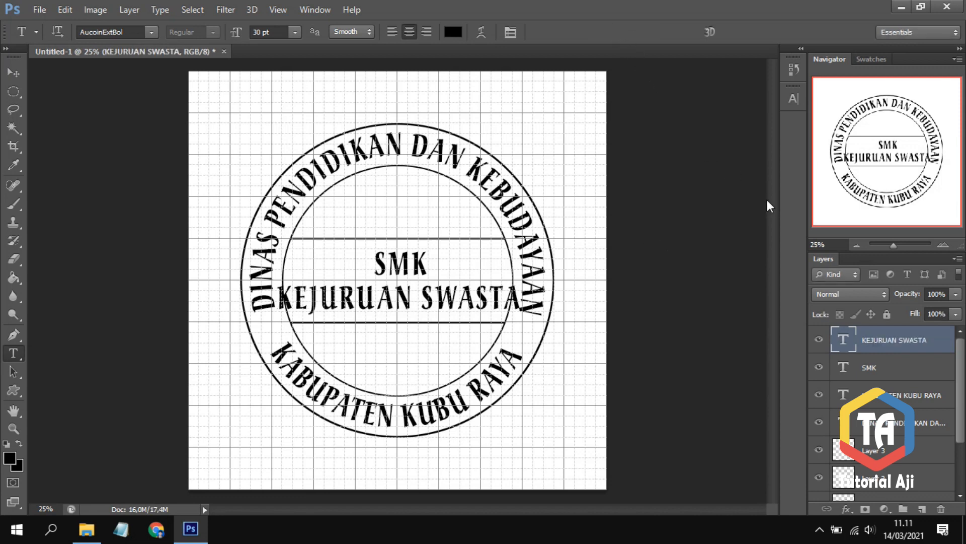
# - Set the tracking of the "KEJURUAN SWASTA" text to 0
pyautogui.click(792, 99)
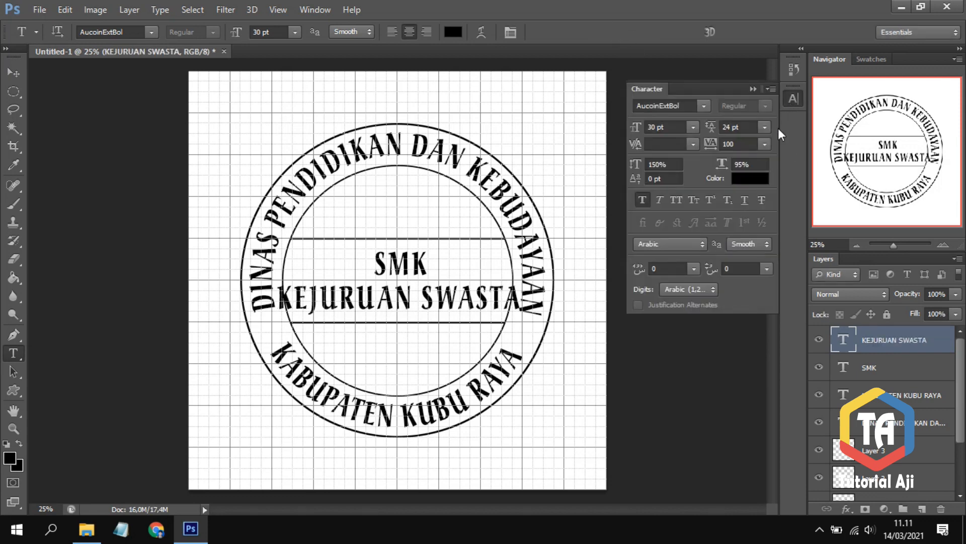
pyautogui.click(766, 142)
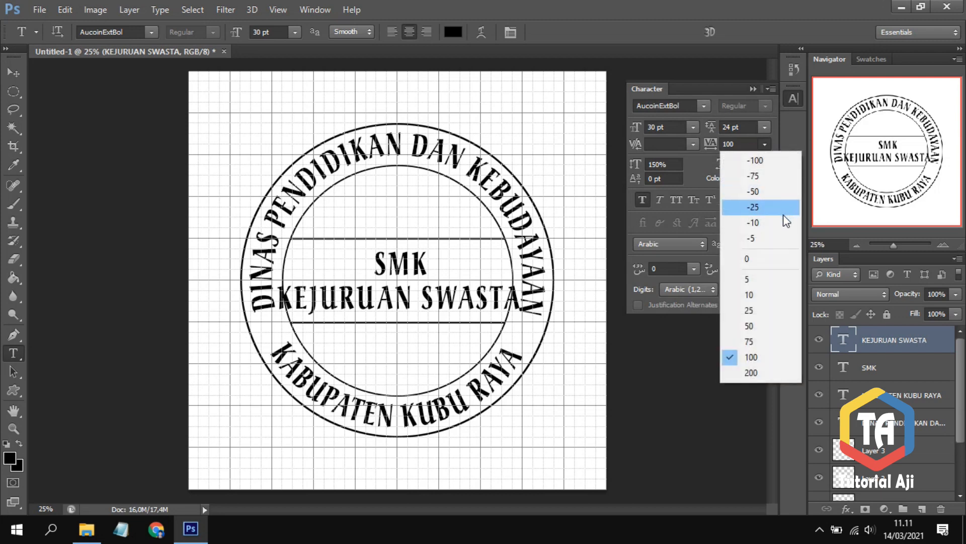
pyautogui.click(776, 258)
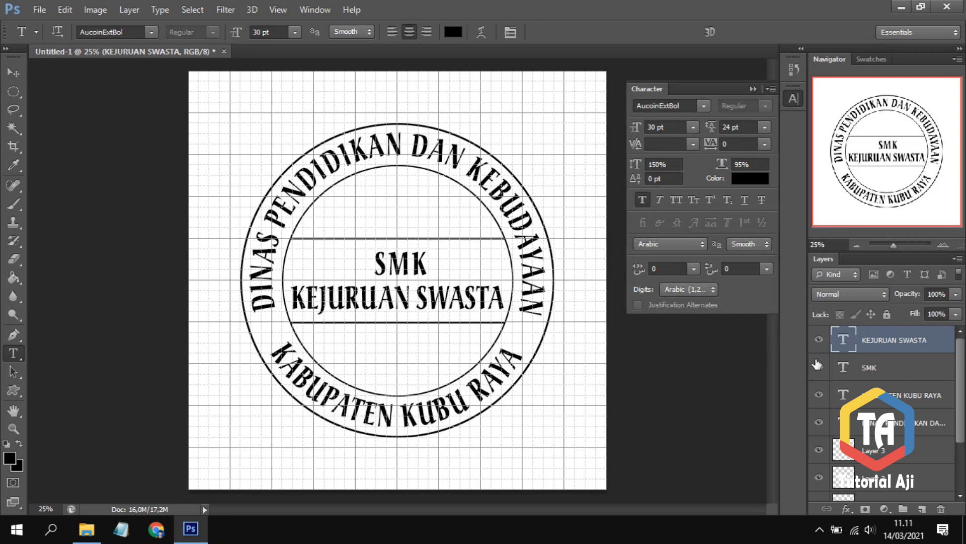
# - Set the font size of the "SMK" text to 36 pt
pyautogui.click(853, 370)
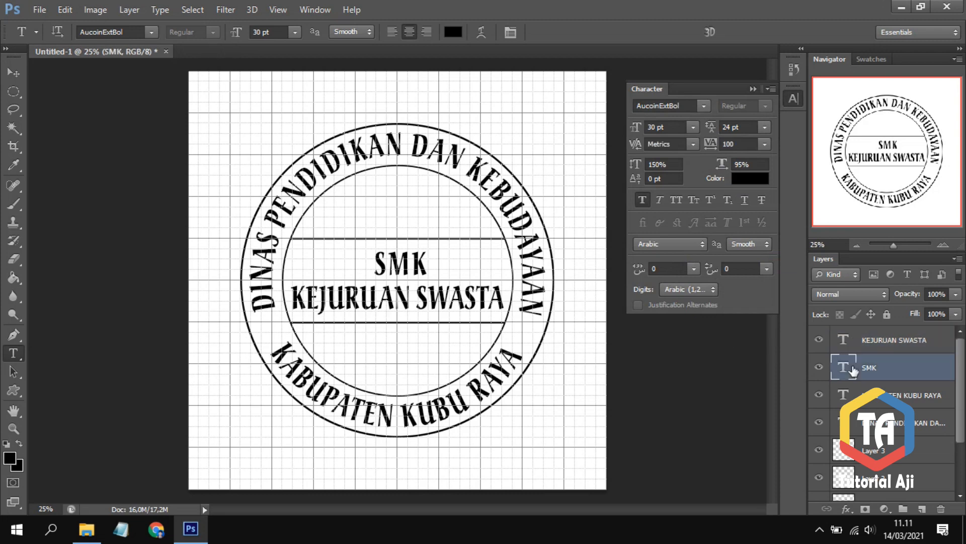
pyautogui.click(694, 128)
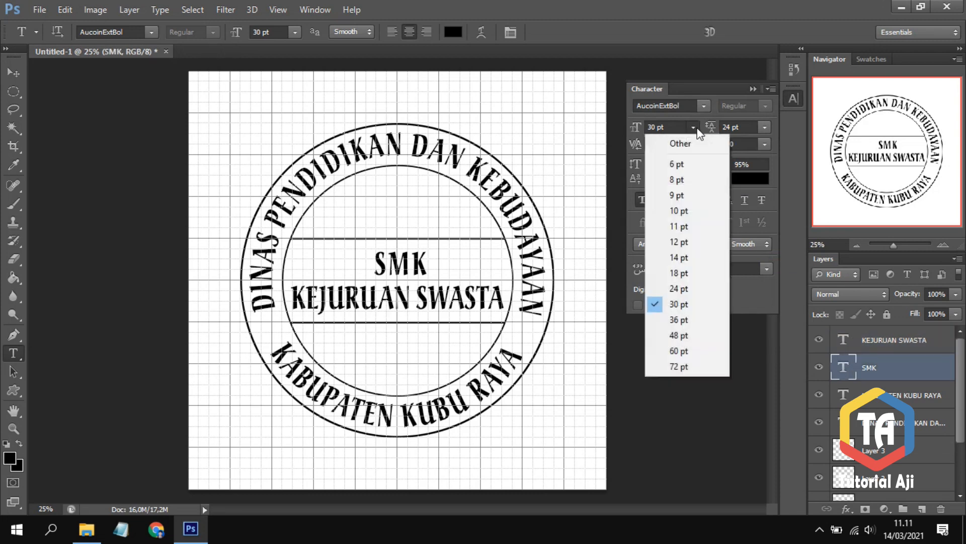
pyautogui.click(684, 319)
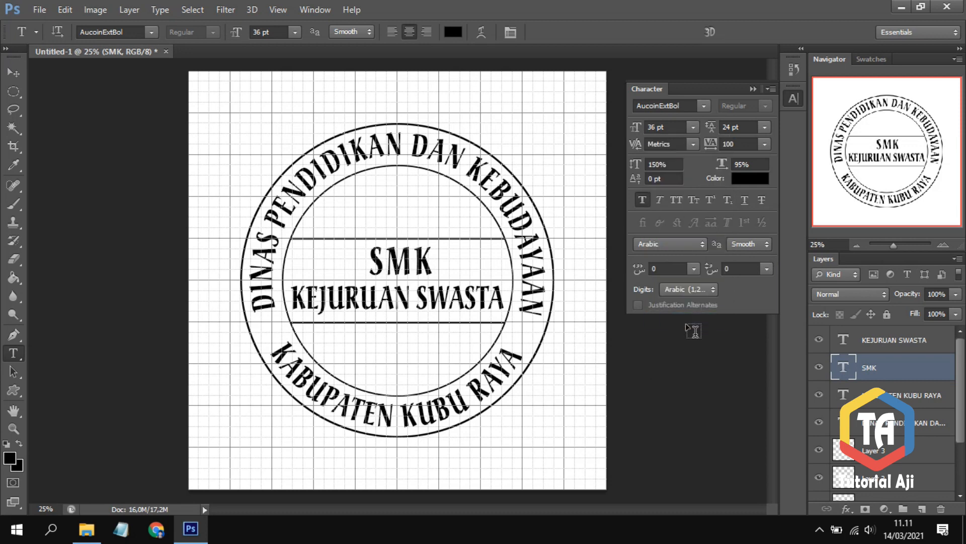
pyautogui.click(750, 89)
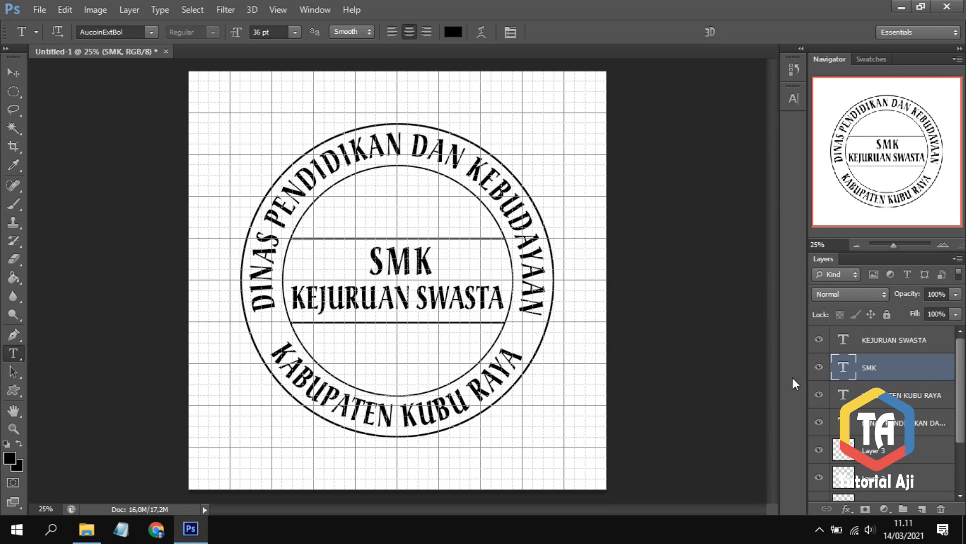
# - Nudge the "SMK" and "KEJURUAN SWASTA" texts slightly up within the central band
pyautogui.click(14, 72)
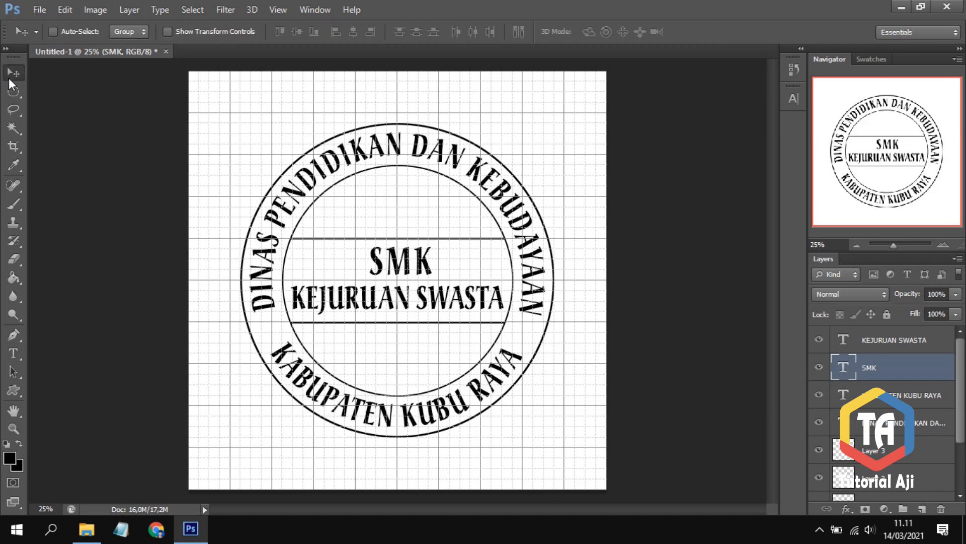
pyautogui.click(909, 346)
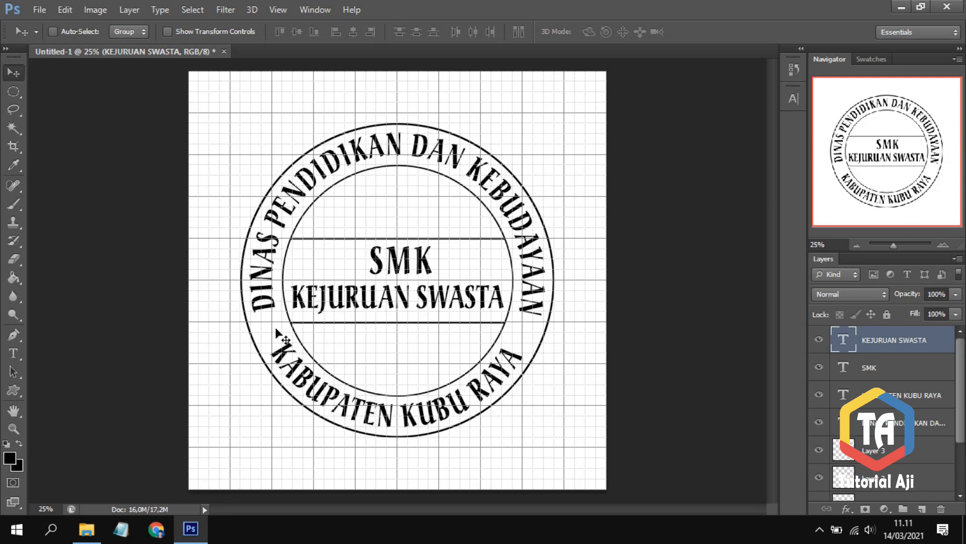
# - Draw a black five-pointed star custom shape, about 1.01 by 0.95 cm, in the ring between the ends of "KEBUDAYAAN" and "KUBU RAYA"
pyautogui.click(16, 389)
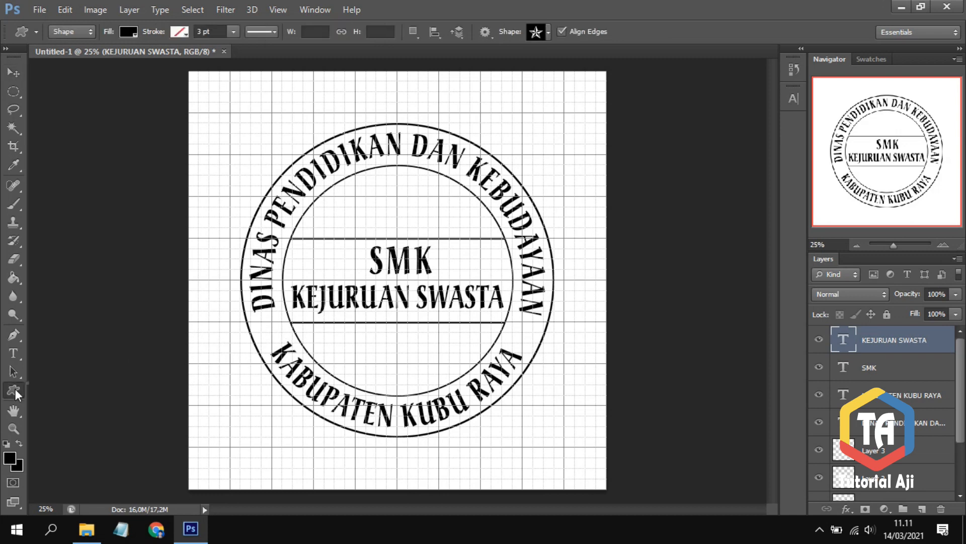
pyautogui.rightClick(15, 388)
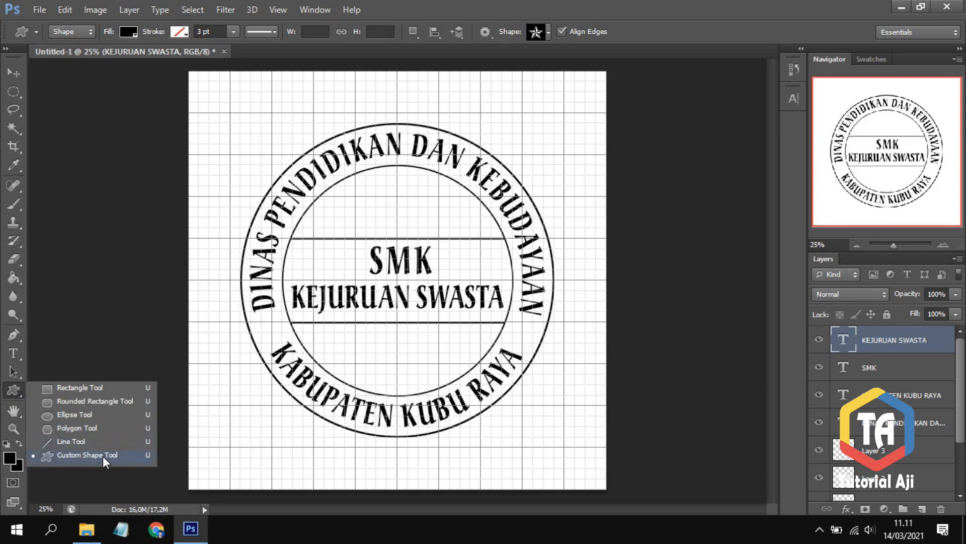
pyautogui.click(103, 456)
pyautogui.click(548, 32)
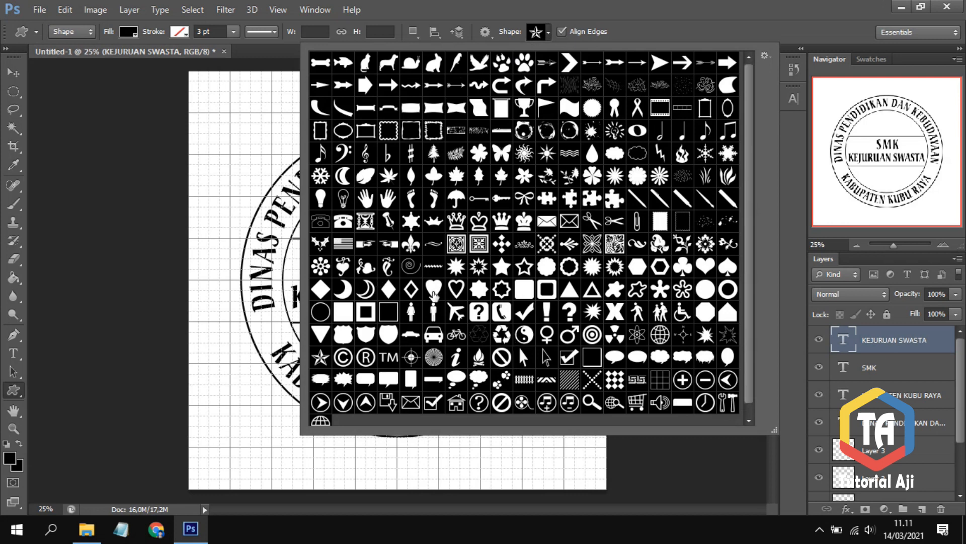
pyautogui.scroll(-1, 569, 307)
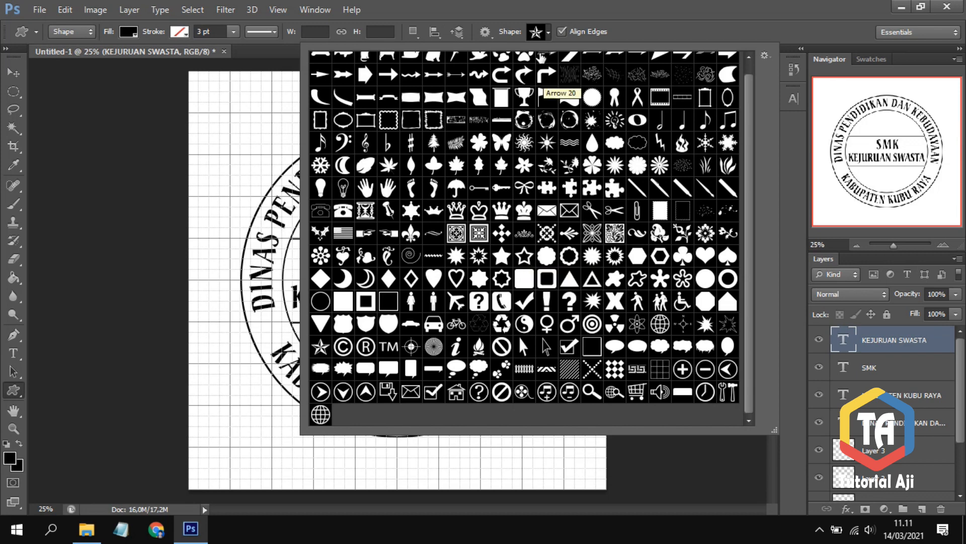
pyautogui.click(537, 32)
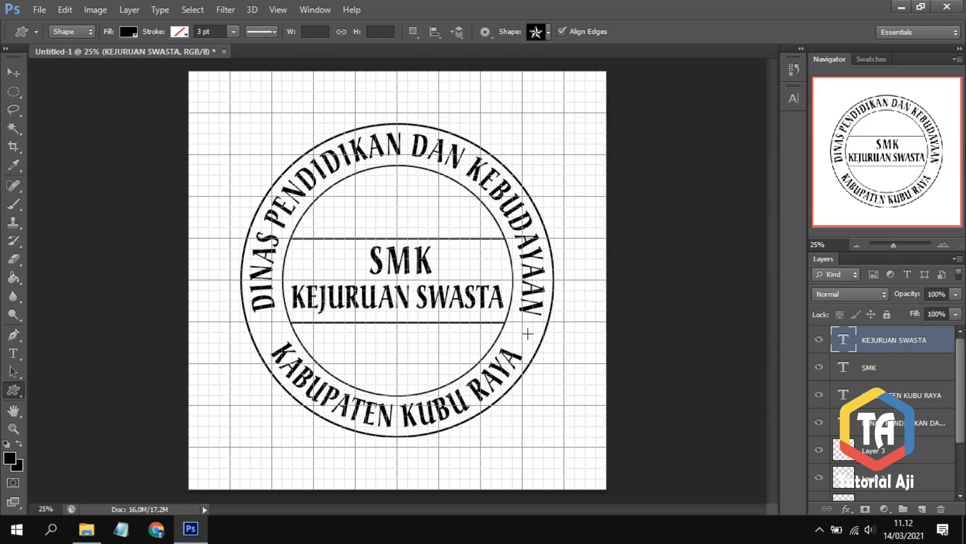
pyautogui.moveTo(516, 328); pyautogui.dragTo(528, 341)
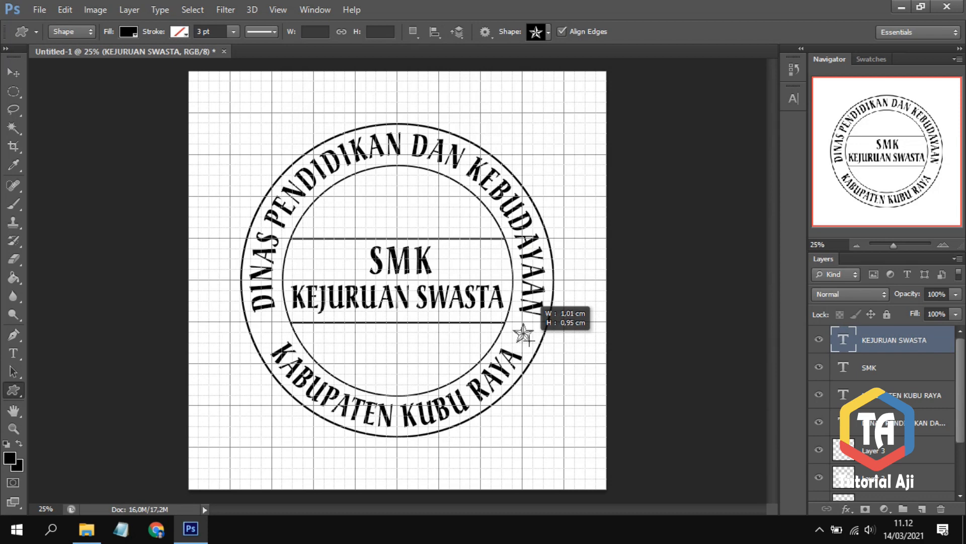
pyautogui.moveTo(528, 341); pyautogui.dragTo(528, 341)
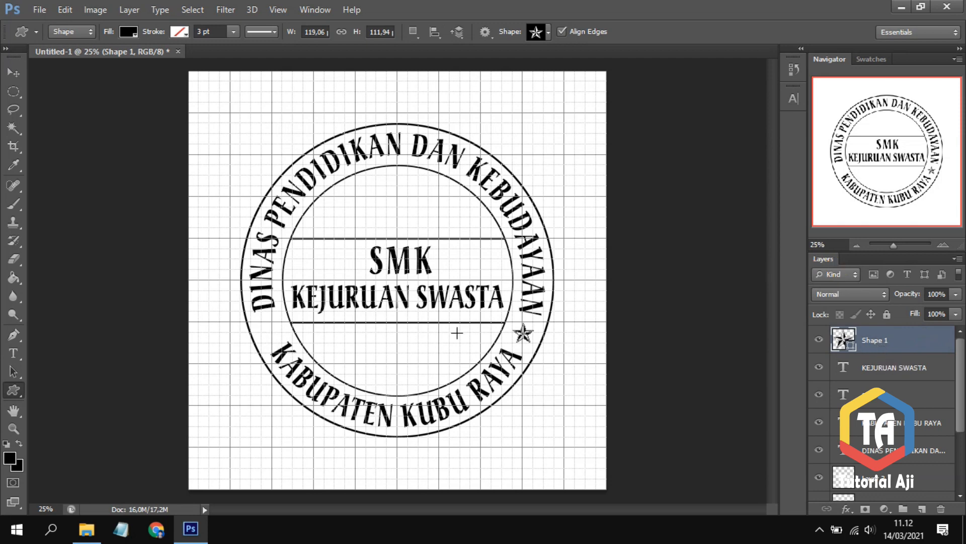
# - Duplicate the star shape layer and move the copy straight across to the ring's opposite gap, between "DINAS" and "KABUPATEN"
pyautogui.rightClick(879, 344)
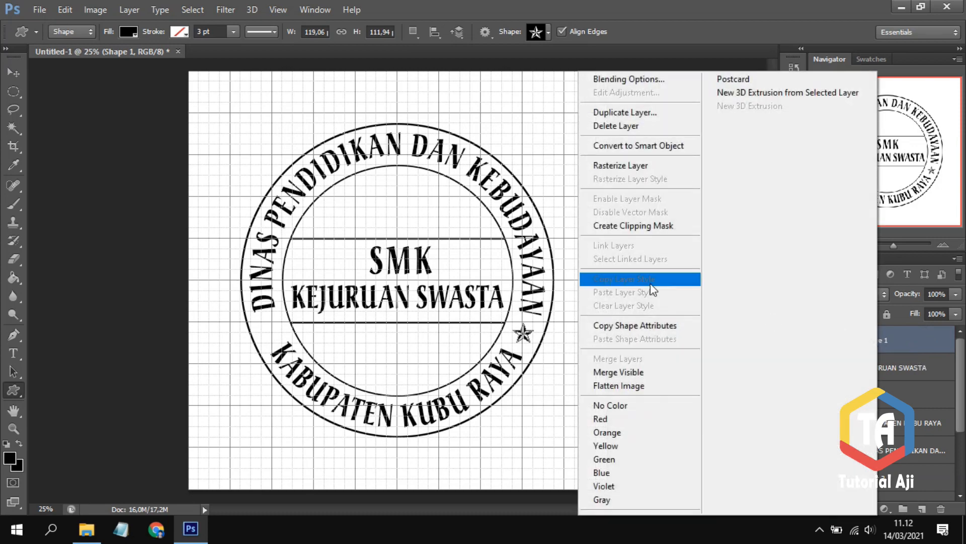
pyautogui.click(630, 113)
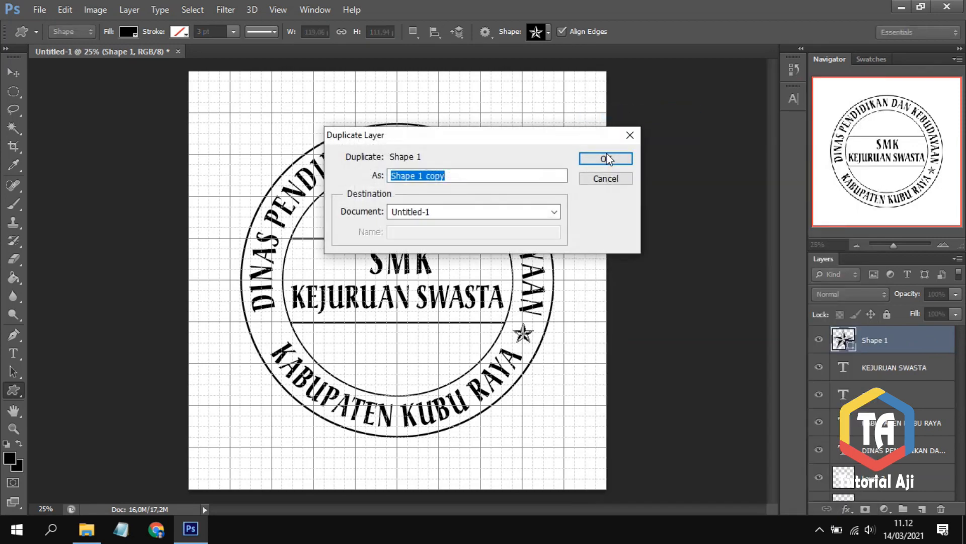
pyautogui.click(615, 156)
pyautogui.click(13, 75)
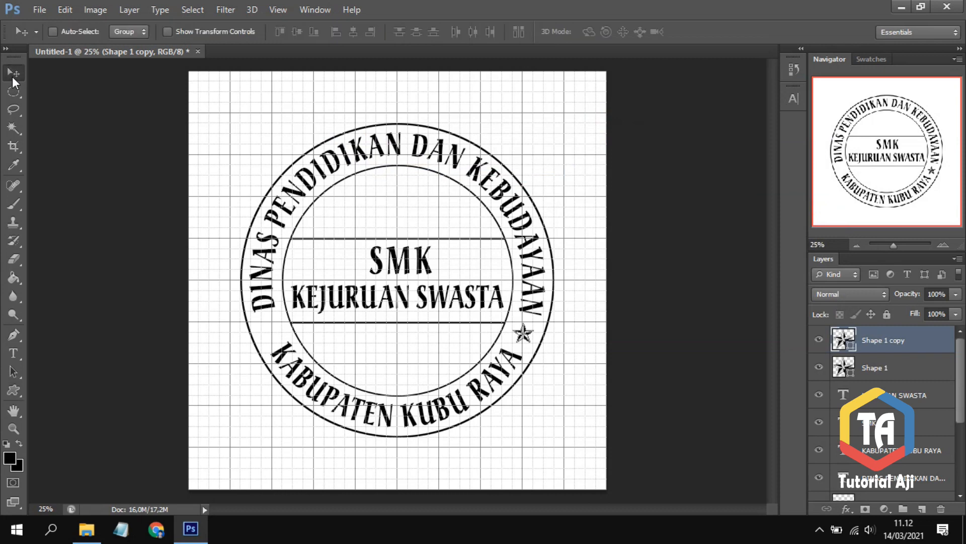
pyautogui.moveTo(518, 339); pyautogui.dragTo(268, 340)
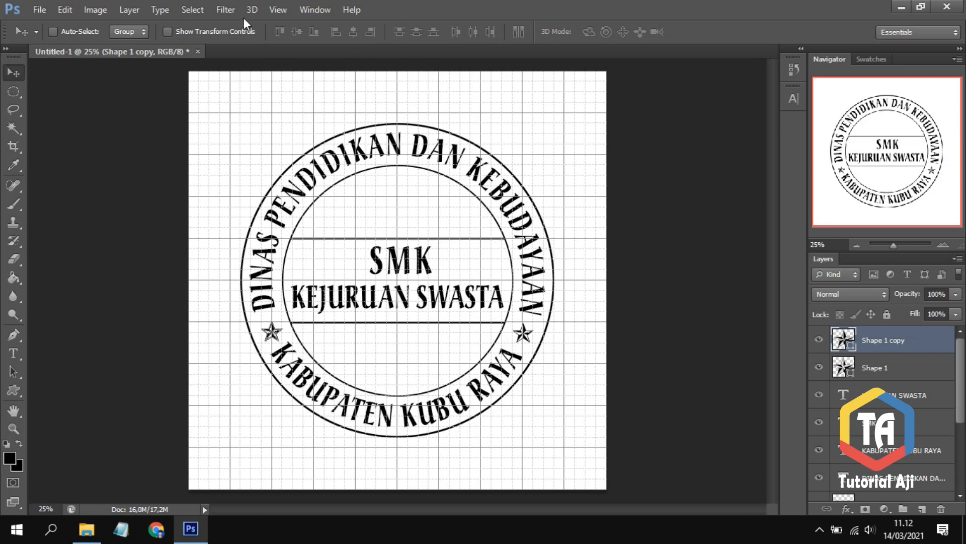
# - Turn off the grid display and hide the white background layer at the bottom of the layer stack
pyautogui.click(277, 11)
pyautogui.moveTo(361, 220)
pyautogui.click(448, 260)
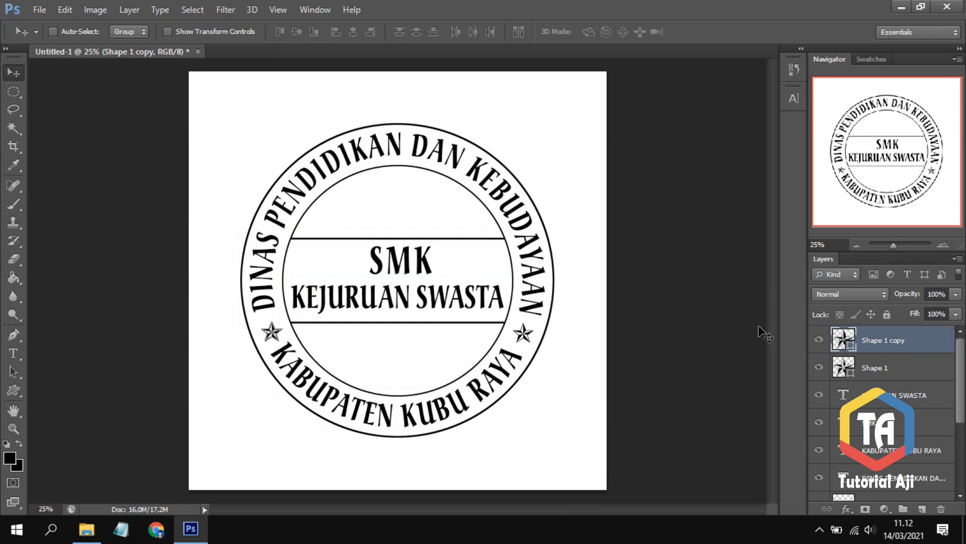
pyautogui.moveTo(963, 390); pyautogui.dragTo(962, 489)
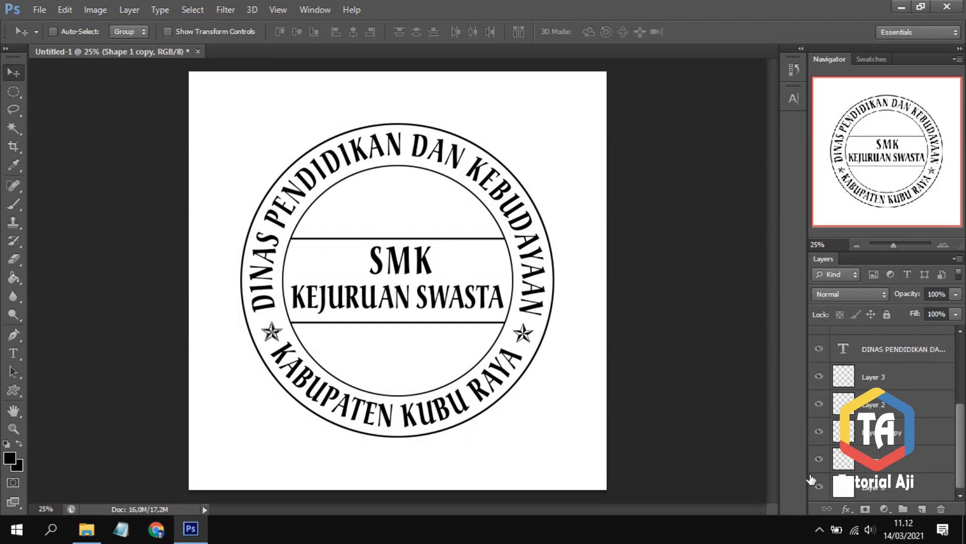
pyautogui.click(820, 486)
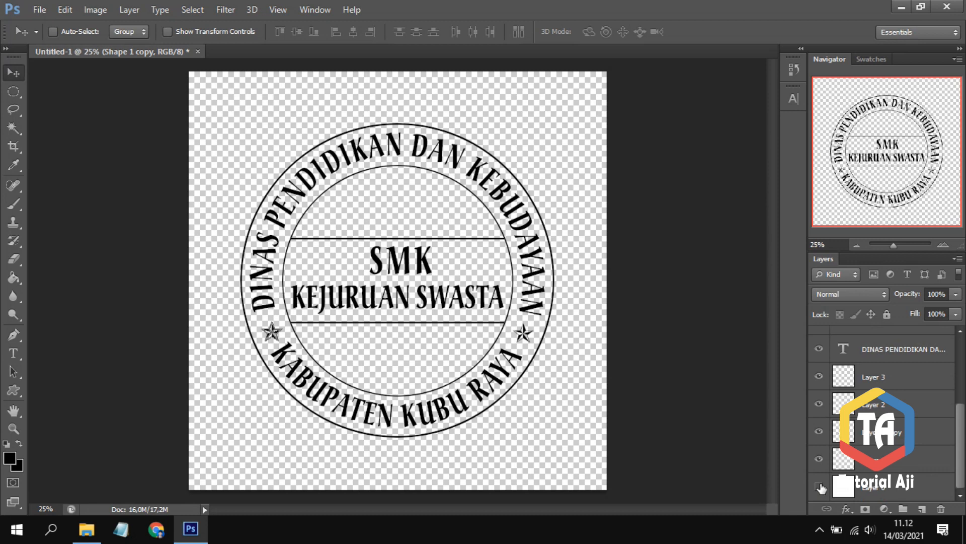